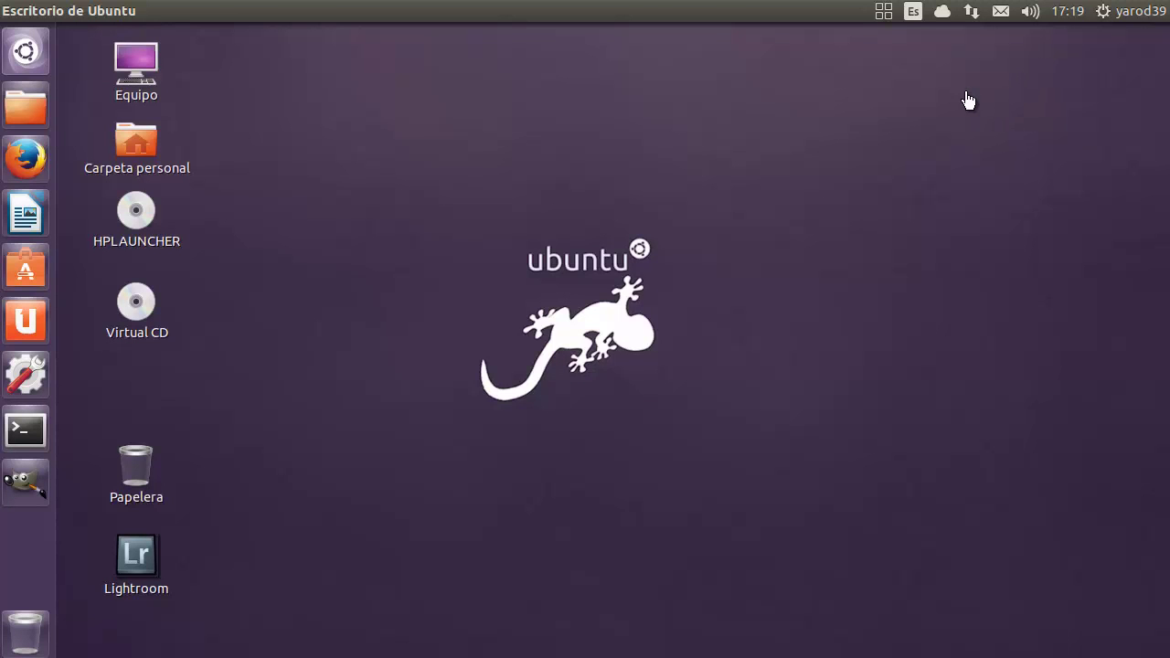
Step: Open the Ubuntu Software Center and search it for "ocr" with the help of the Onboard on-screen keyboard
click(28, 260)
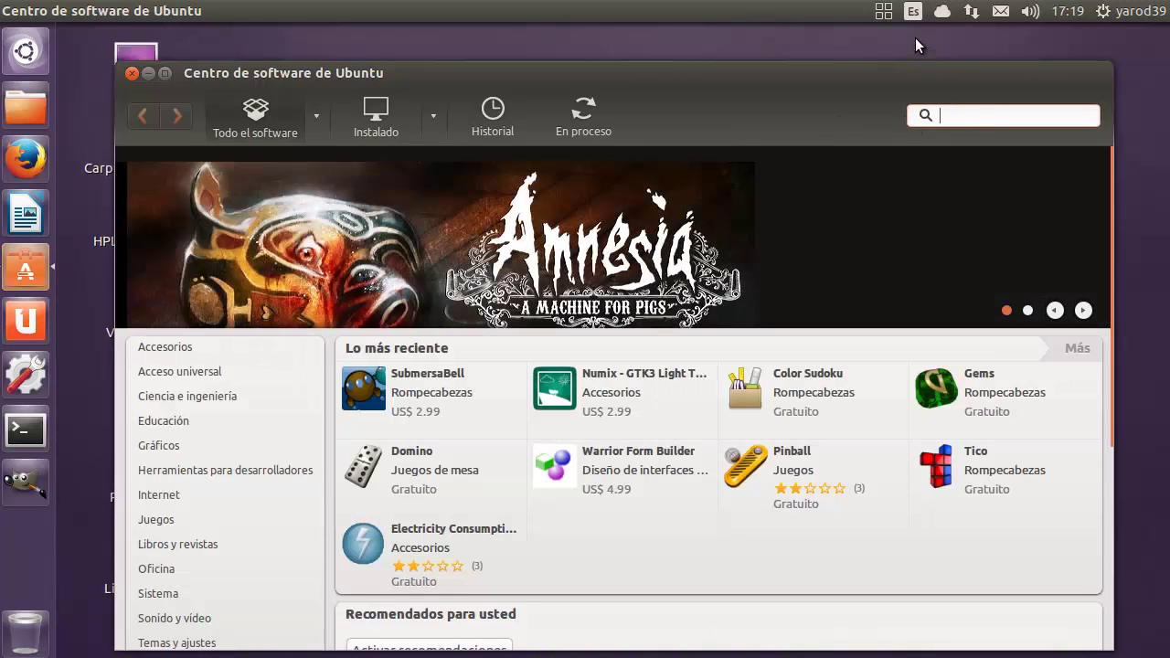
click(888, 17)
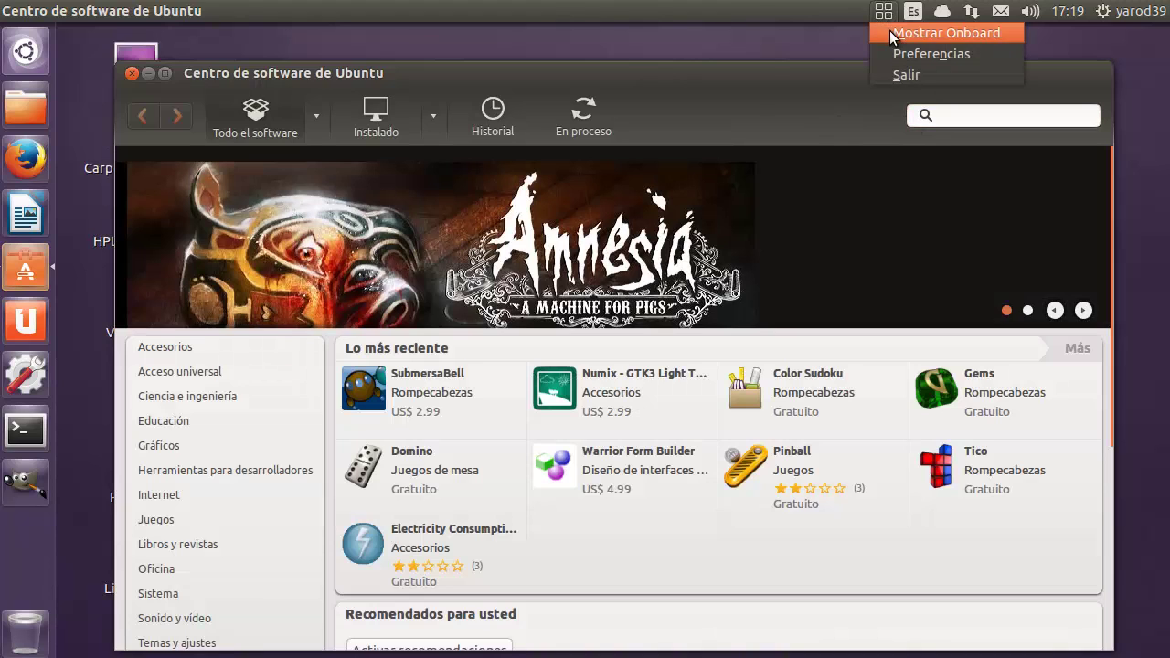
click(889, 32)
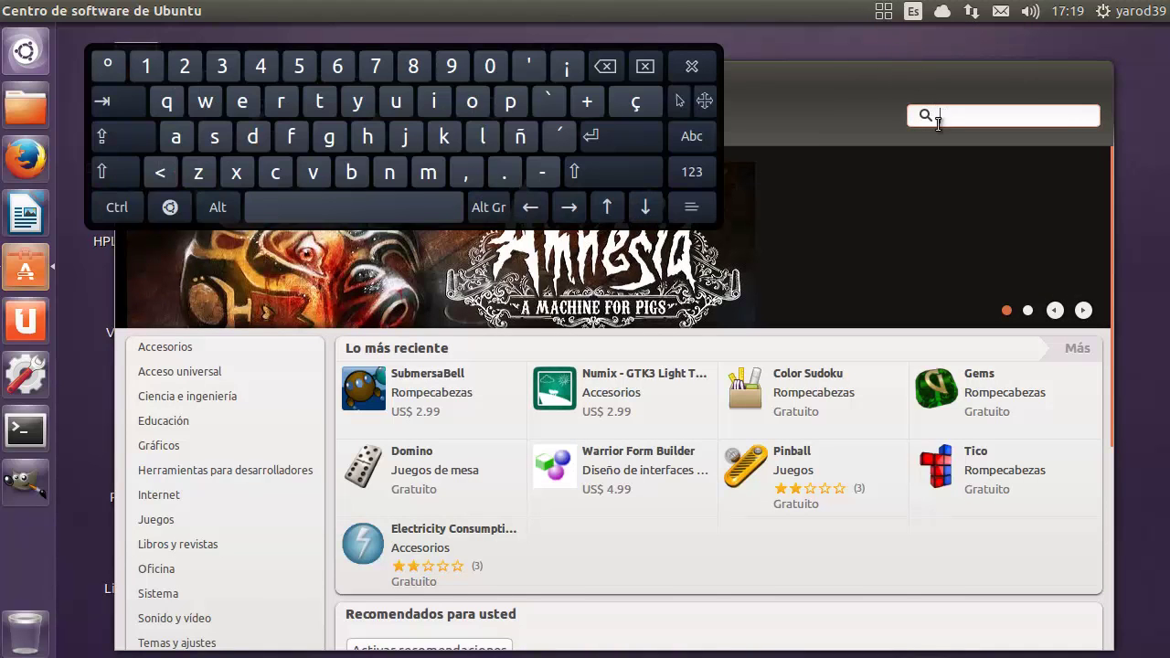
click(471, 101)
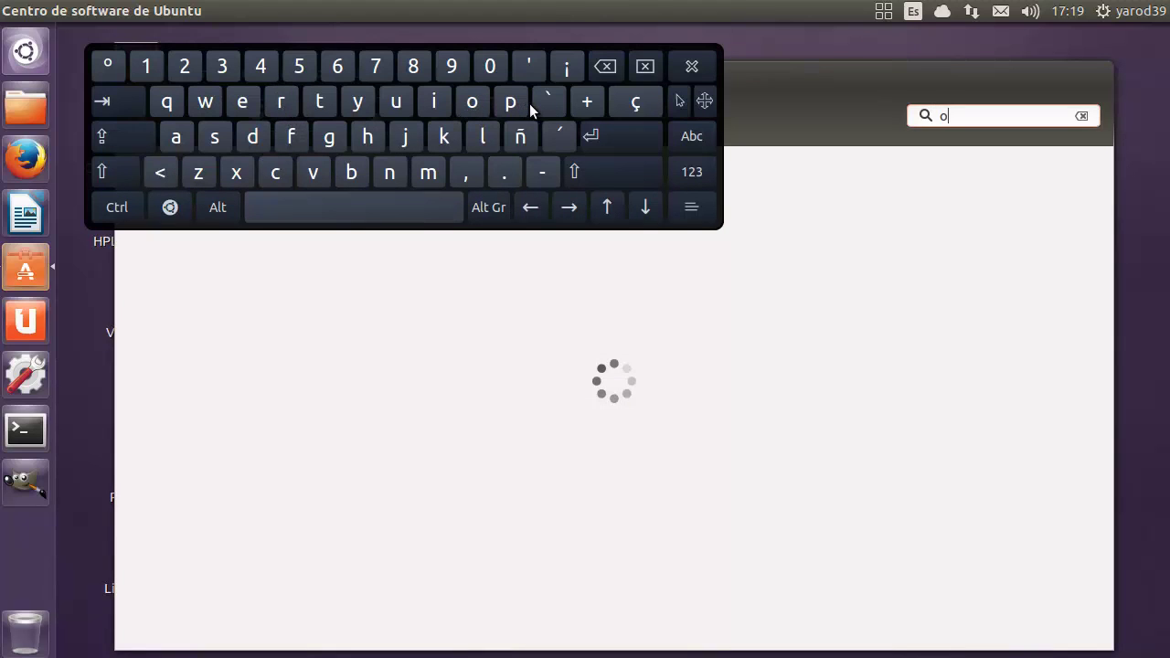
text(cr)
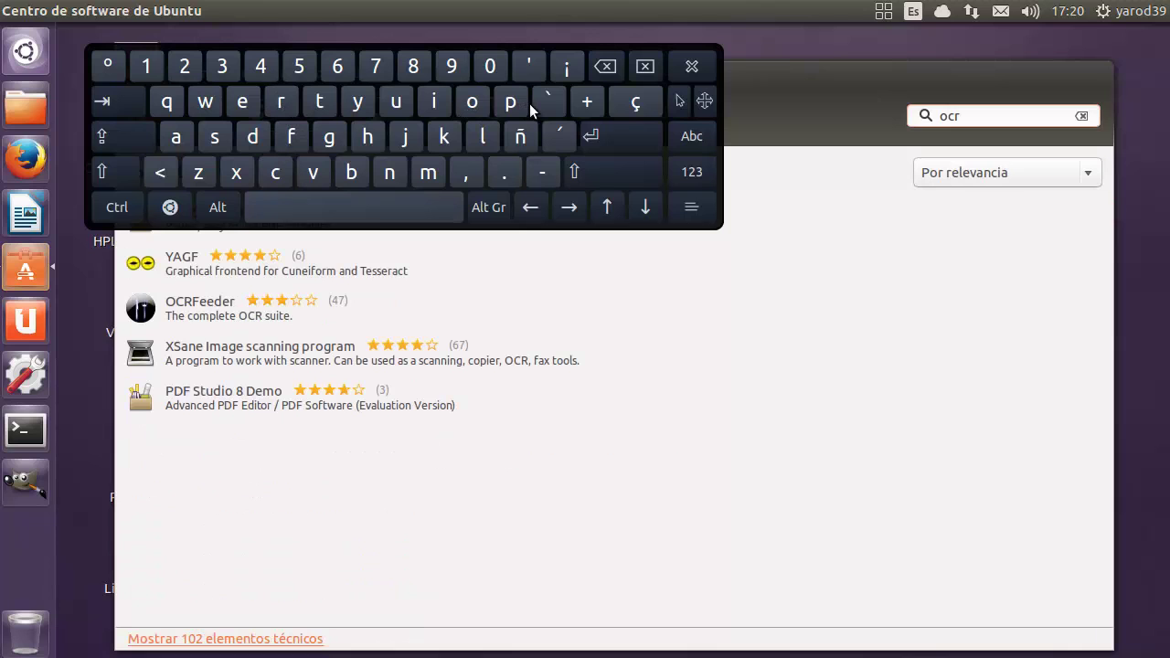
click(692, 67)
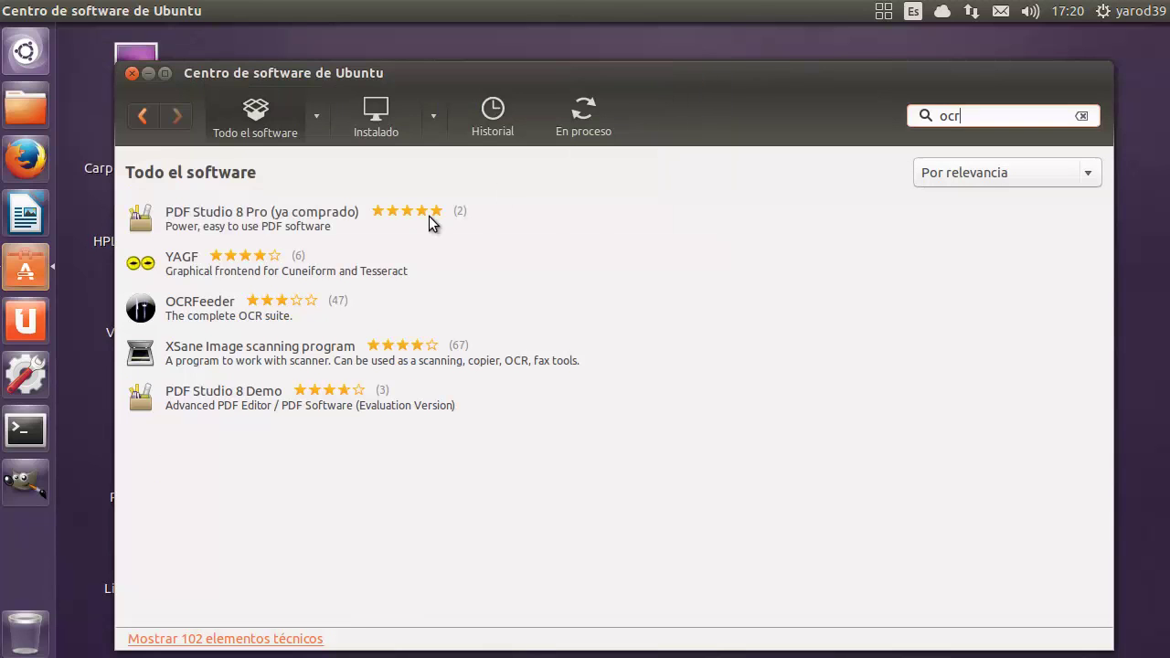
Step: Install OCRFeeder from the search results, authenticating with the account password
click(231, 309)
double_click(231, 309)
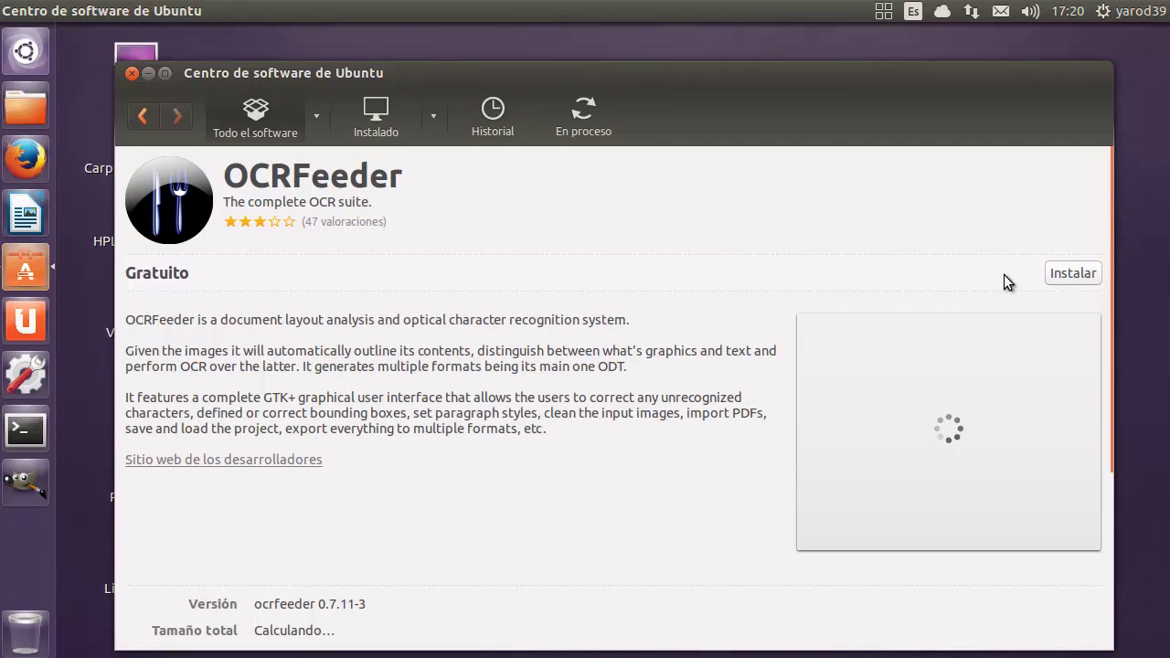
click(1067, 273)
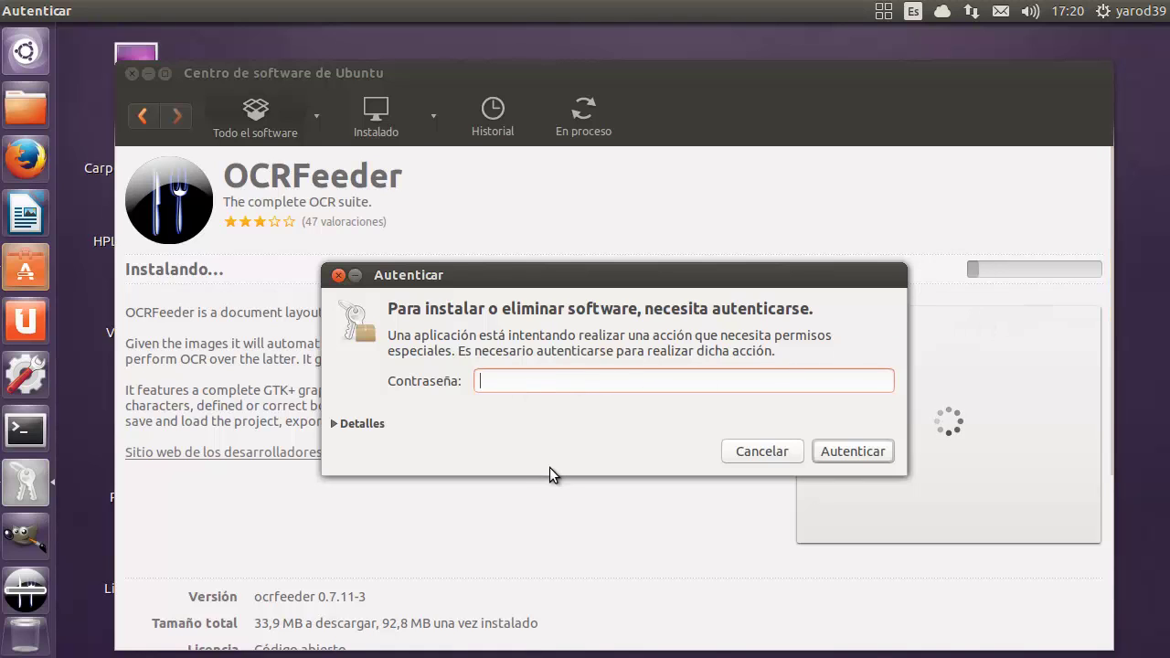
text(•••••••)
key(Return)
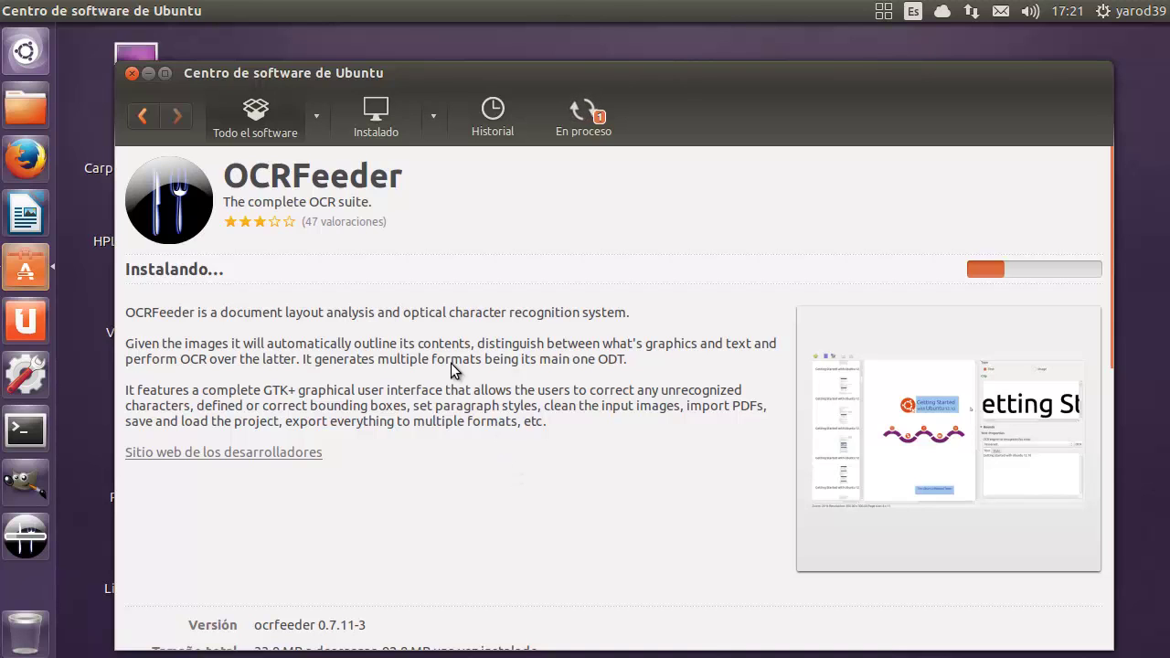
Step: Check the download progress of the OCRFeeder installation
click(149, 74)
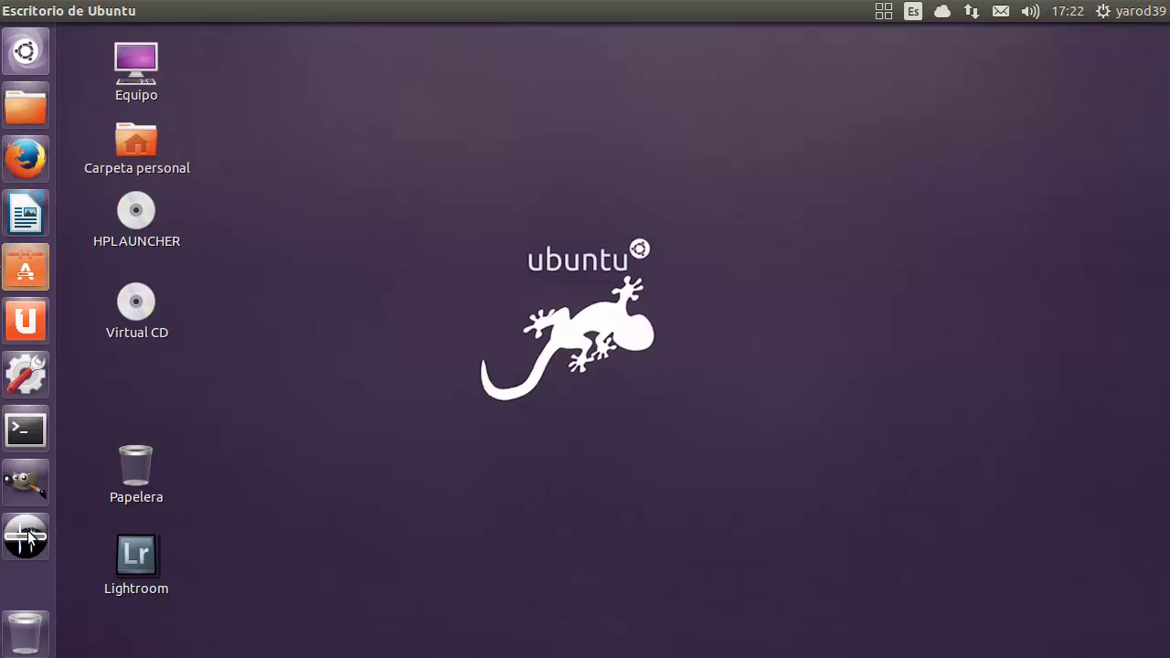
click(27, 272)
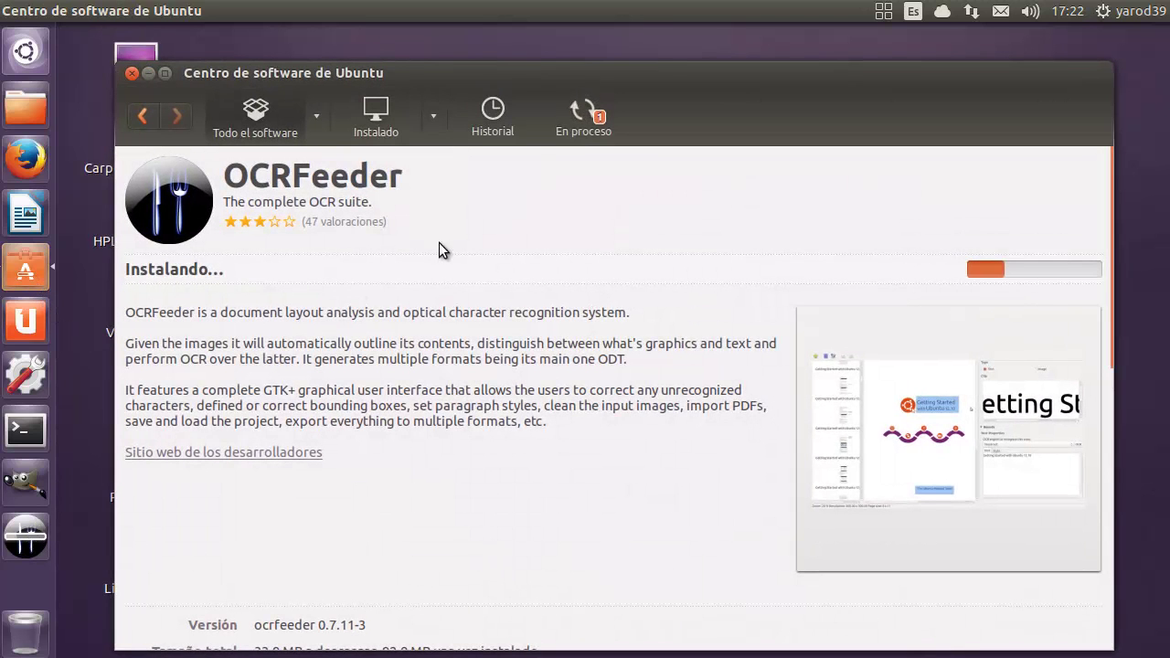
click(582, 117)
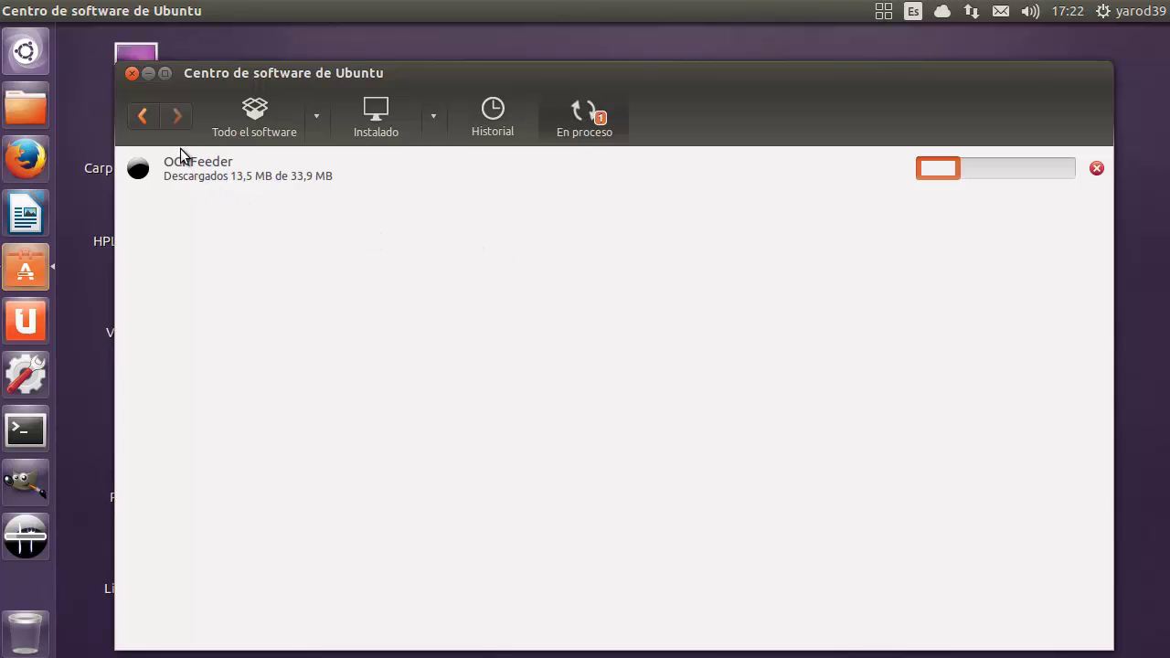
click(143, 117)
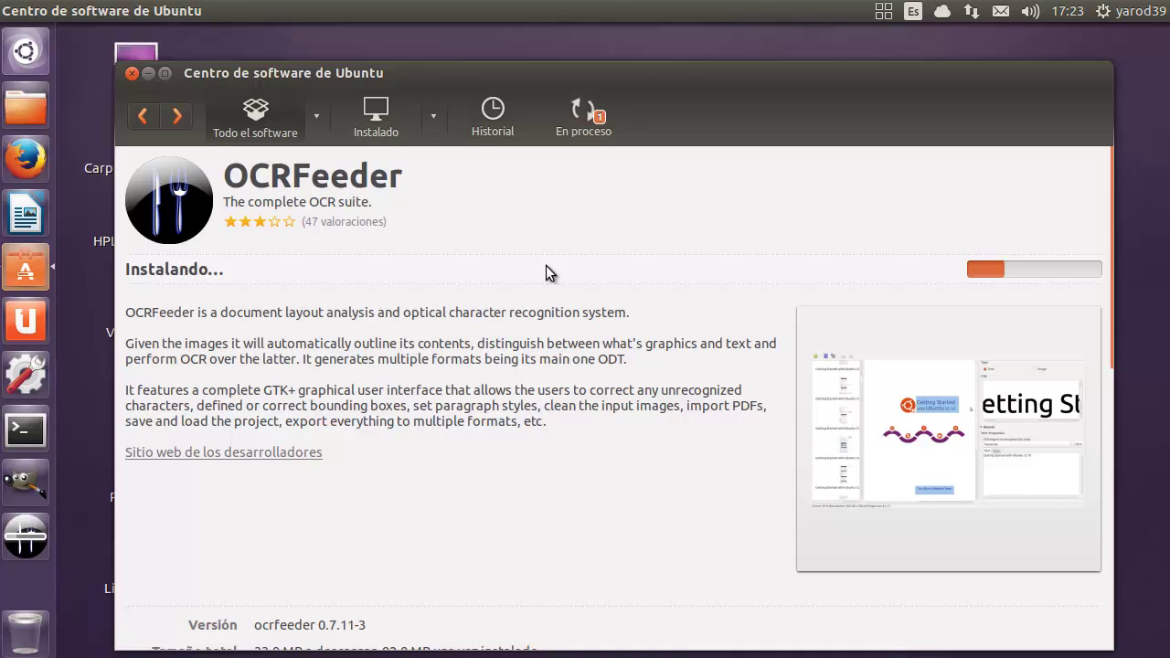
click(573, 122)
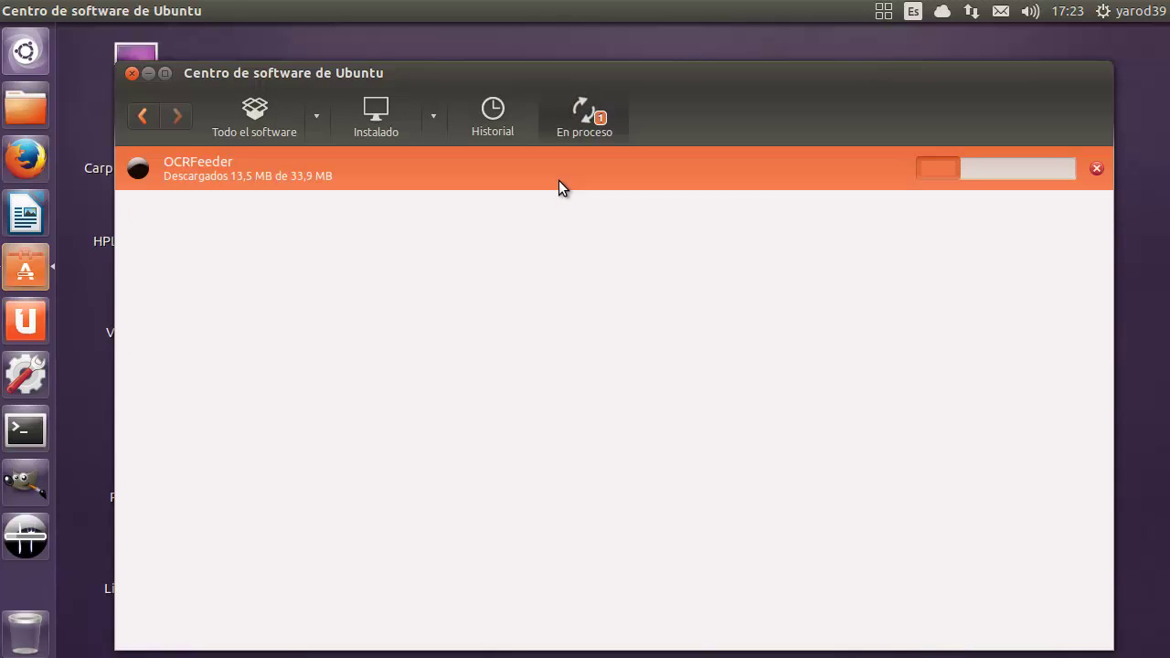
Step: Toggle the Ubuntu One connection and return to the OCRFeeder details page
click(942, 12)
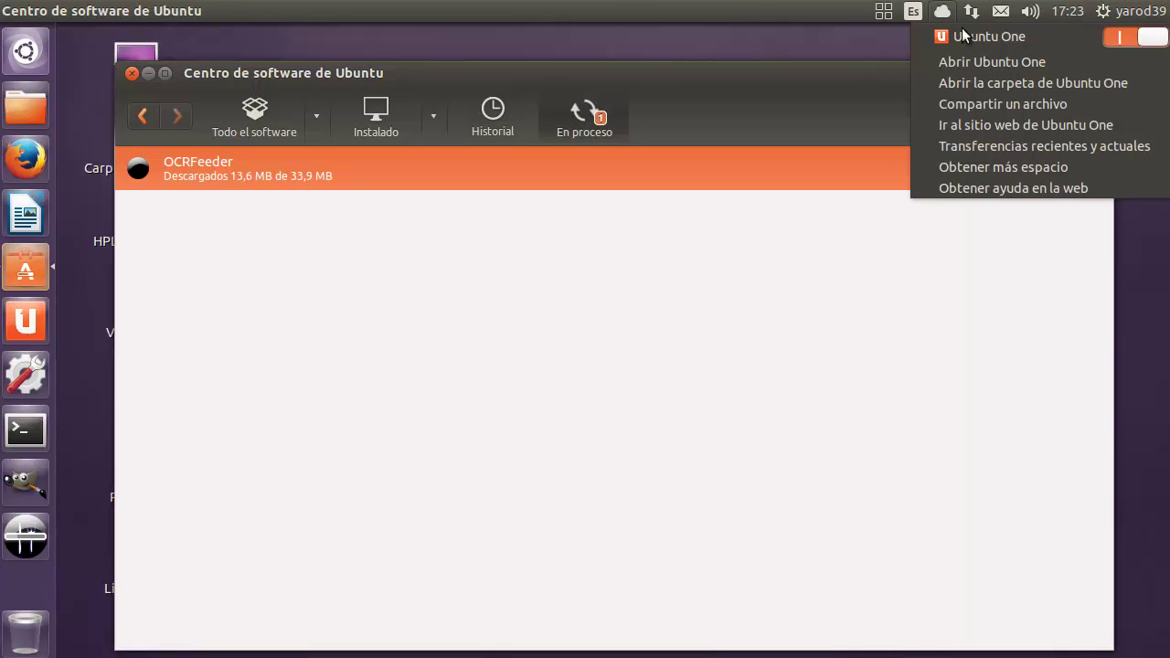
click(1119, 38)
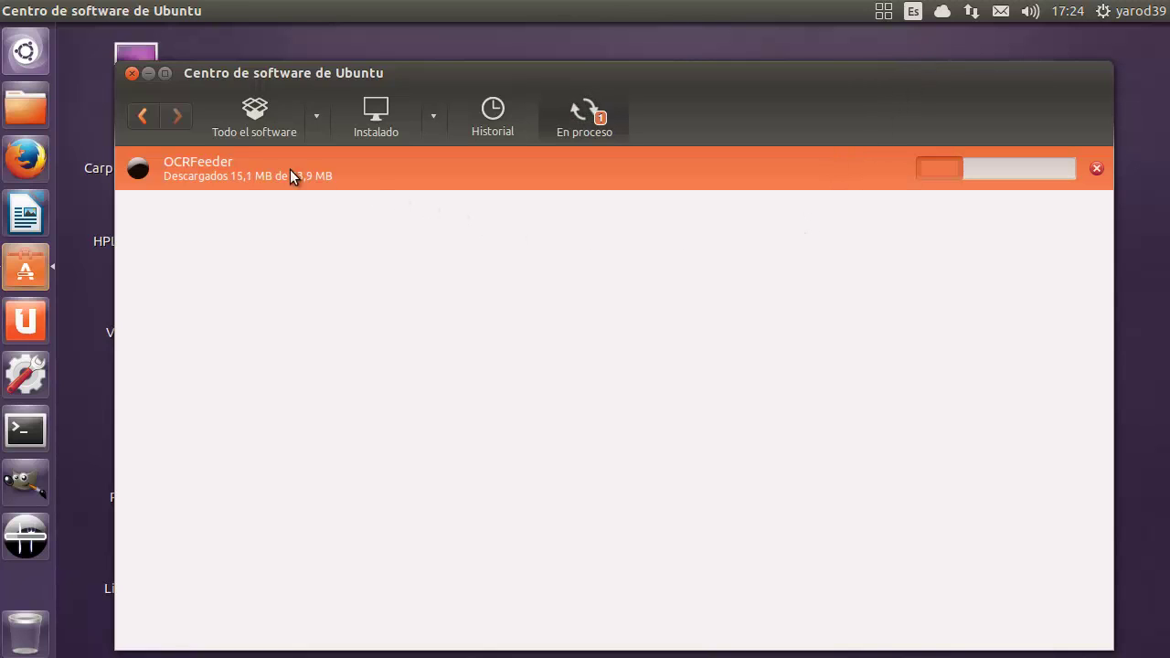
click(144, 115)
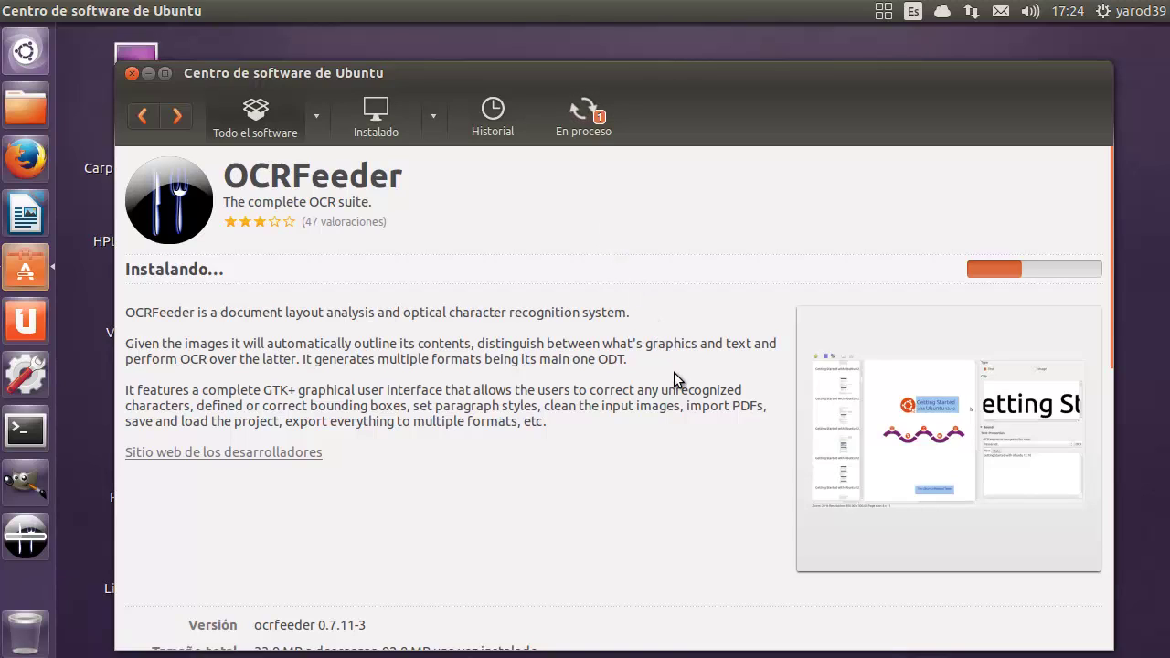
Step: Examine the enlarged OCRFeeder screenshot and recheck the installation's progress
click(862, 458)
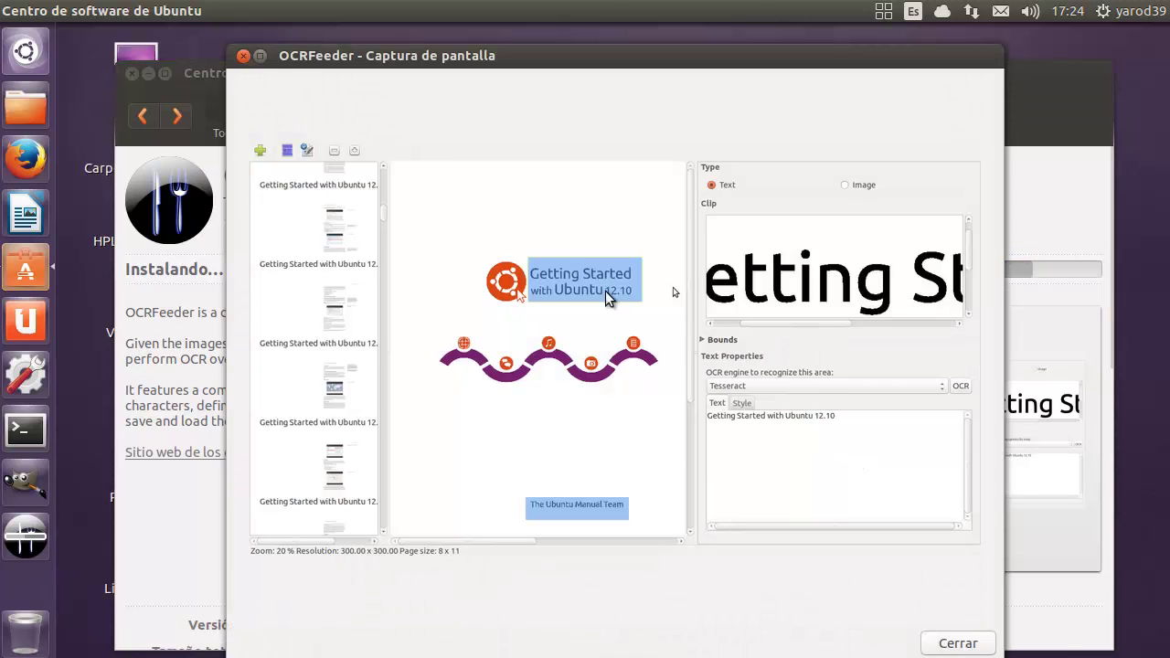
click(243, 57)
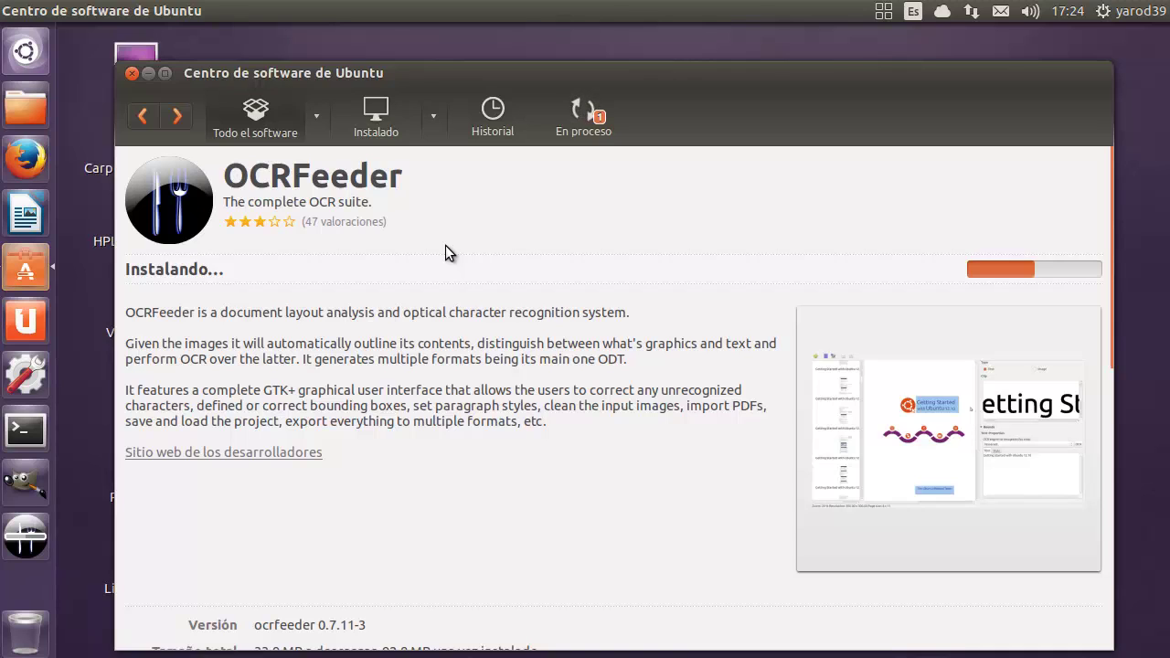
click(578, 121)
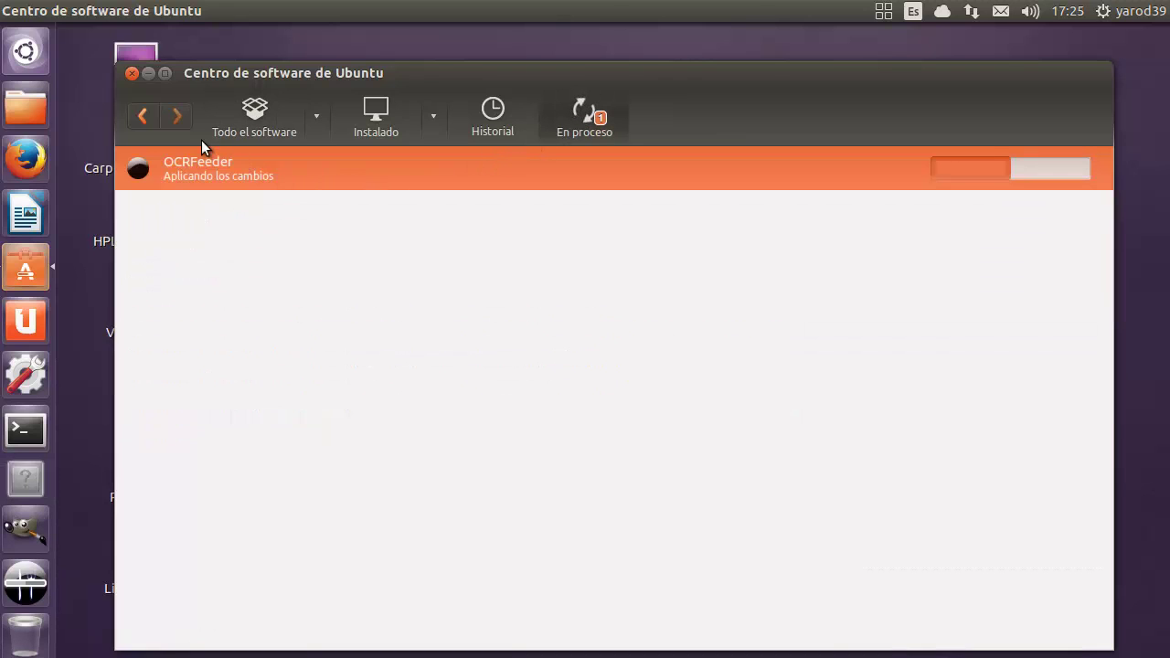
Step: Continue past the internal error dialog with the error report enabled, and close the Software Center
click(145, 111)
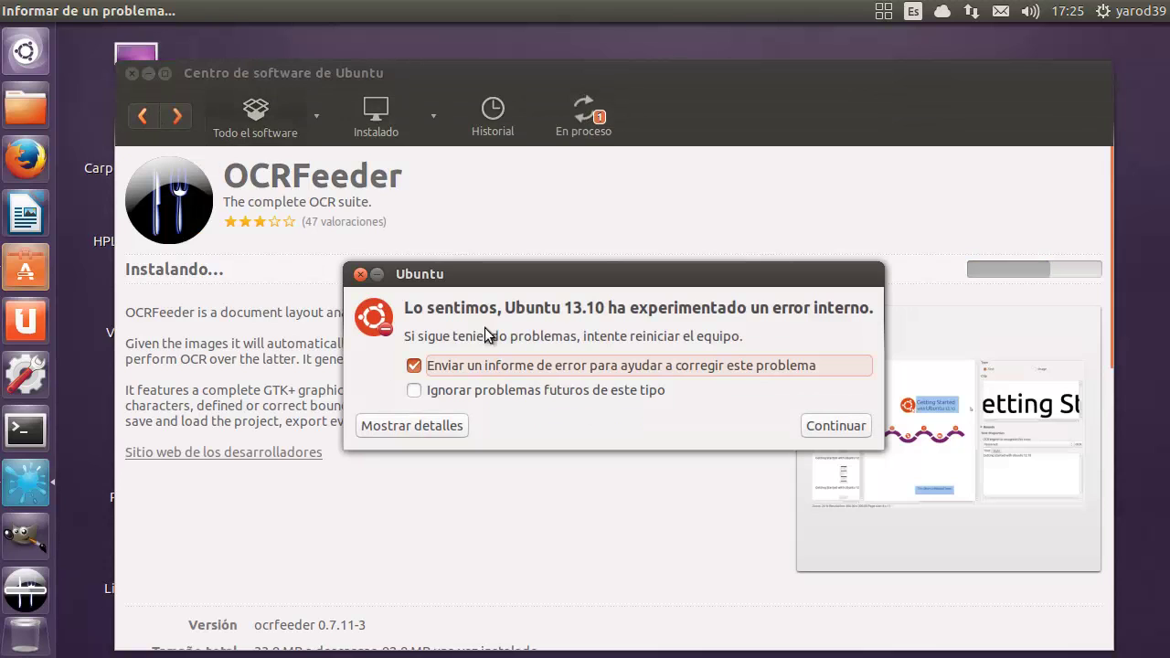
click(841, 424)
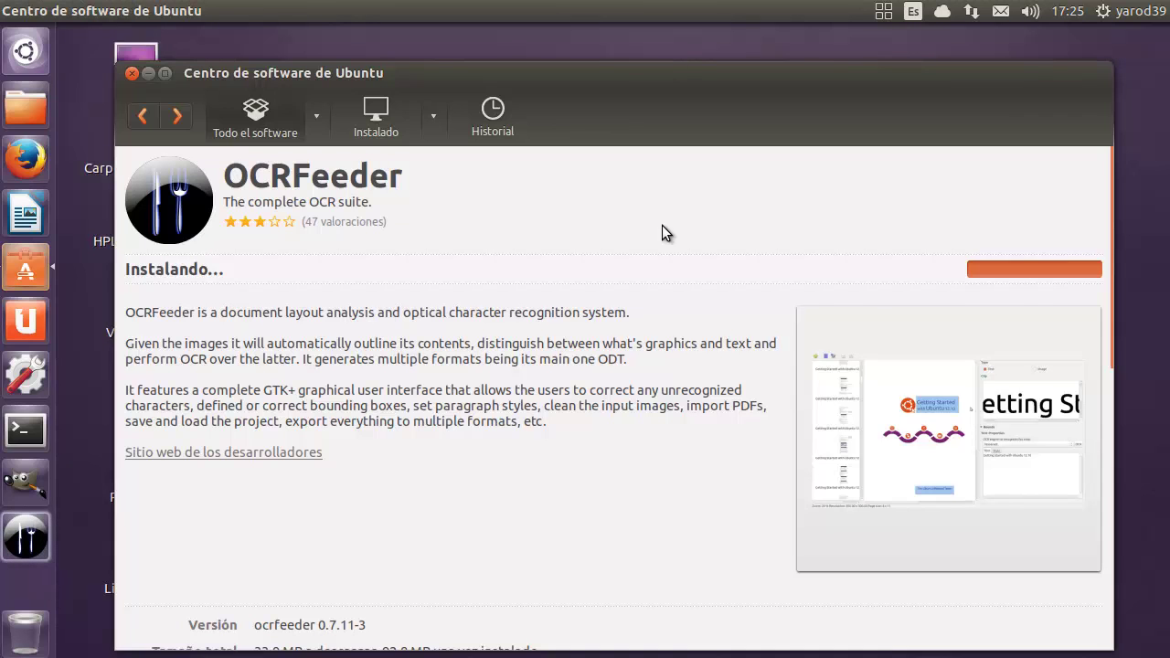
click(131, 75)
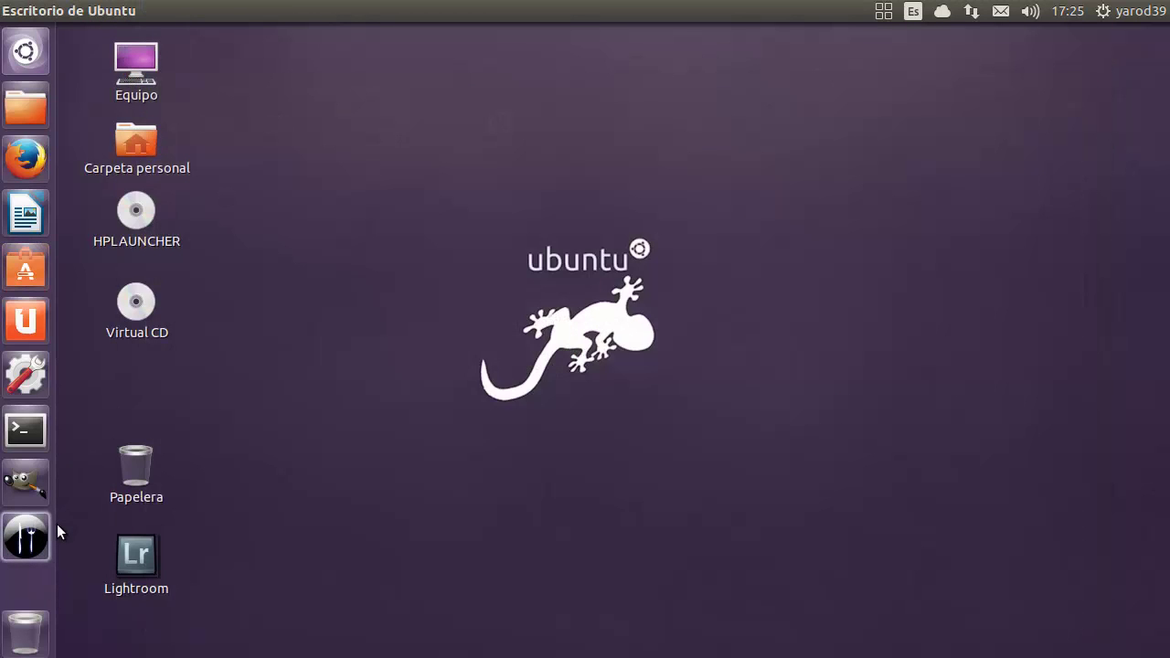
Step: Launch OCRFeeder in a maximized window and open its OCR engines (Motores OCR) settings
click(42, 531)
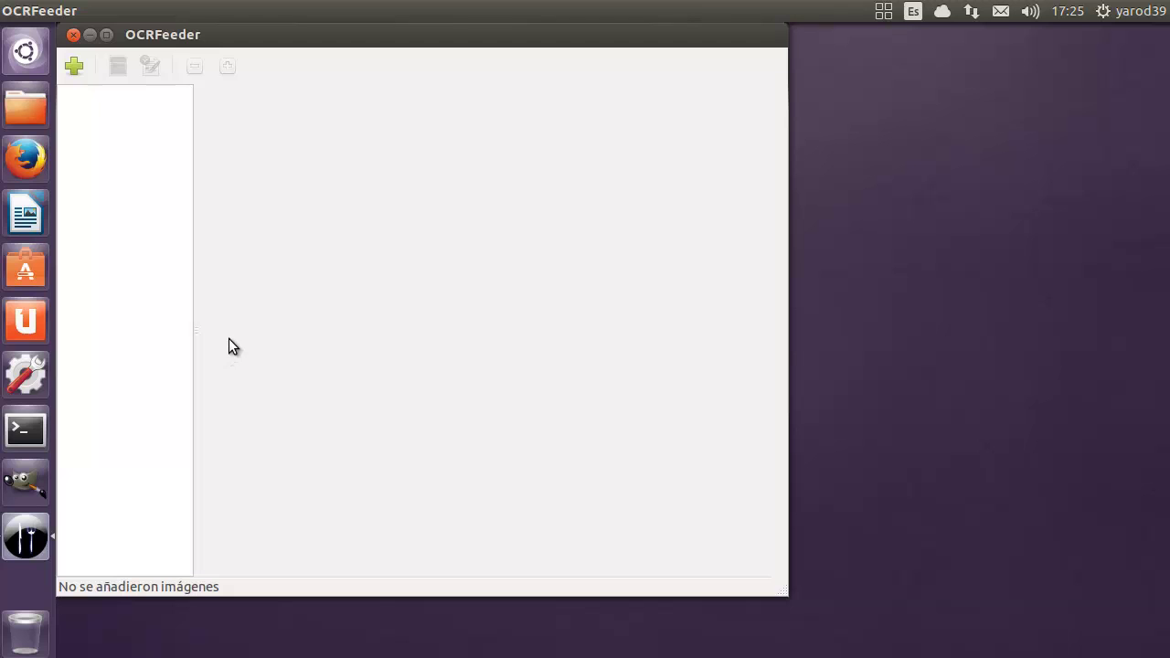
click(107, 34)
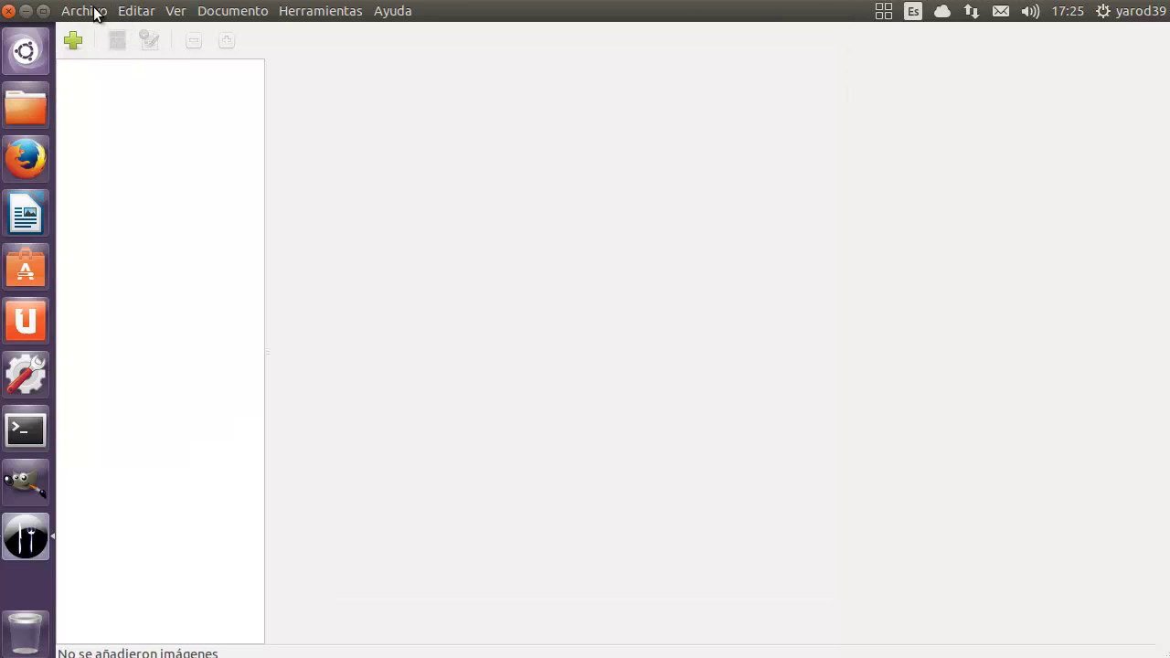
click(95, 13)
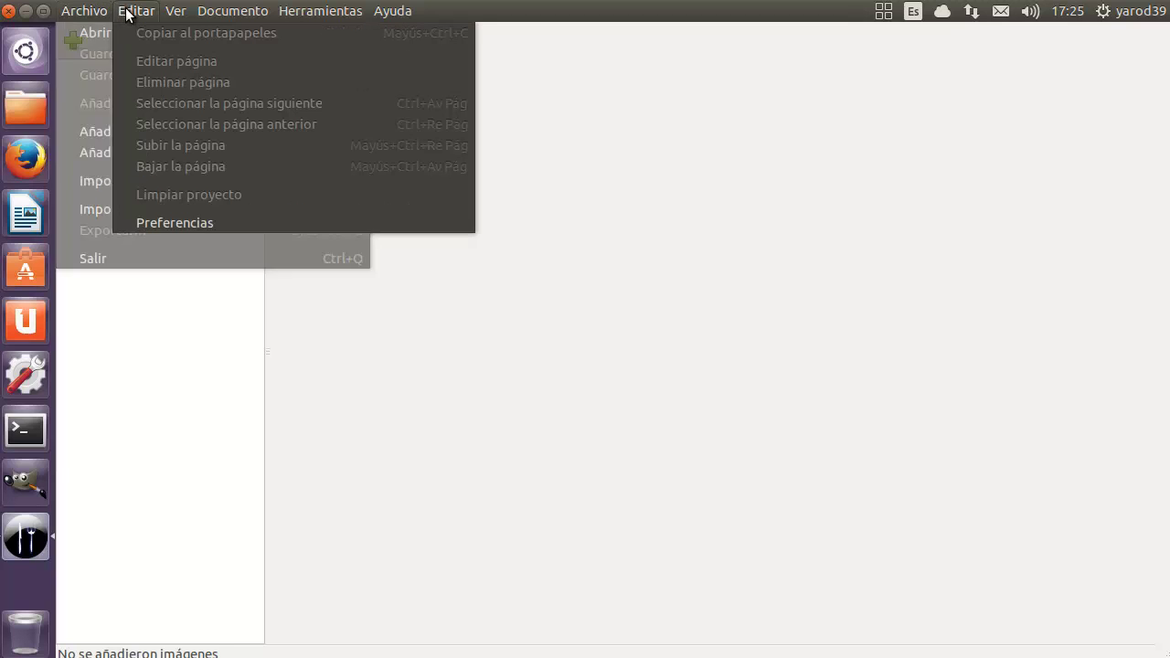
mouse_move(178, 17)
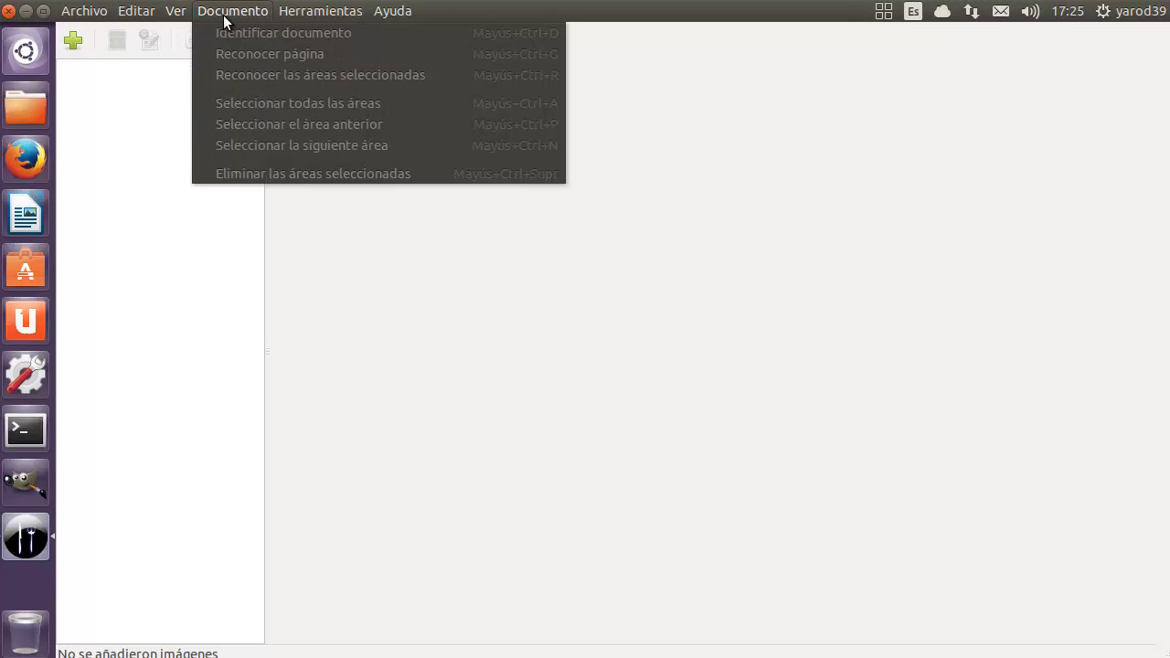
mouse_move(316, 20)
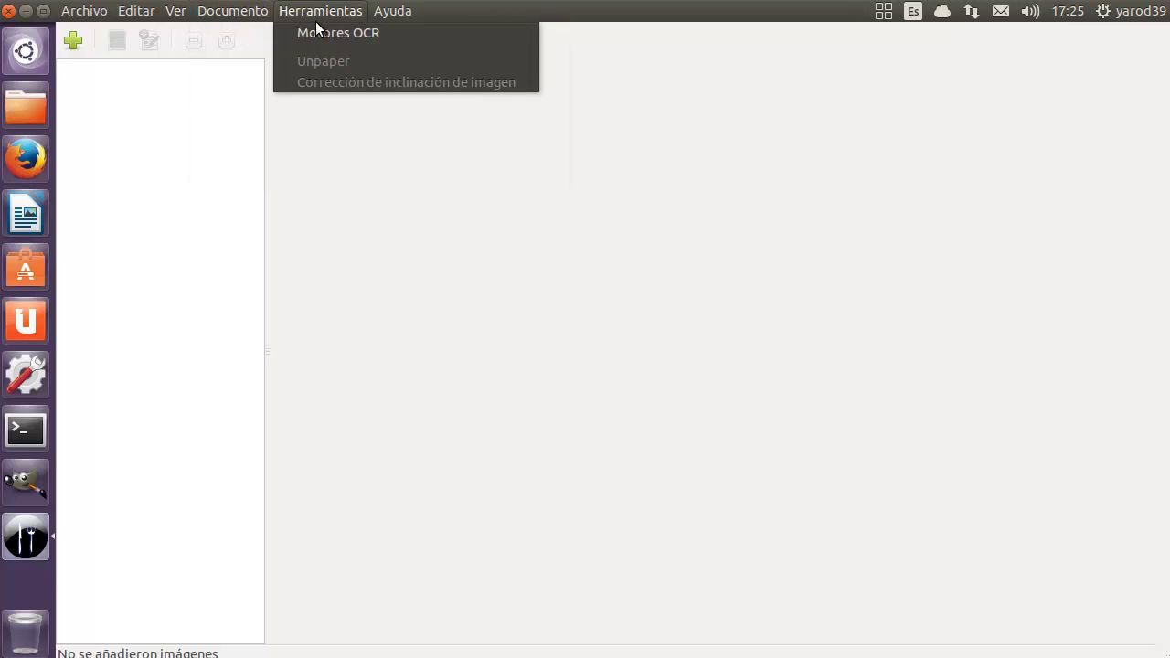
click(319, 34)
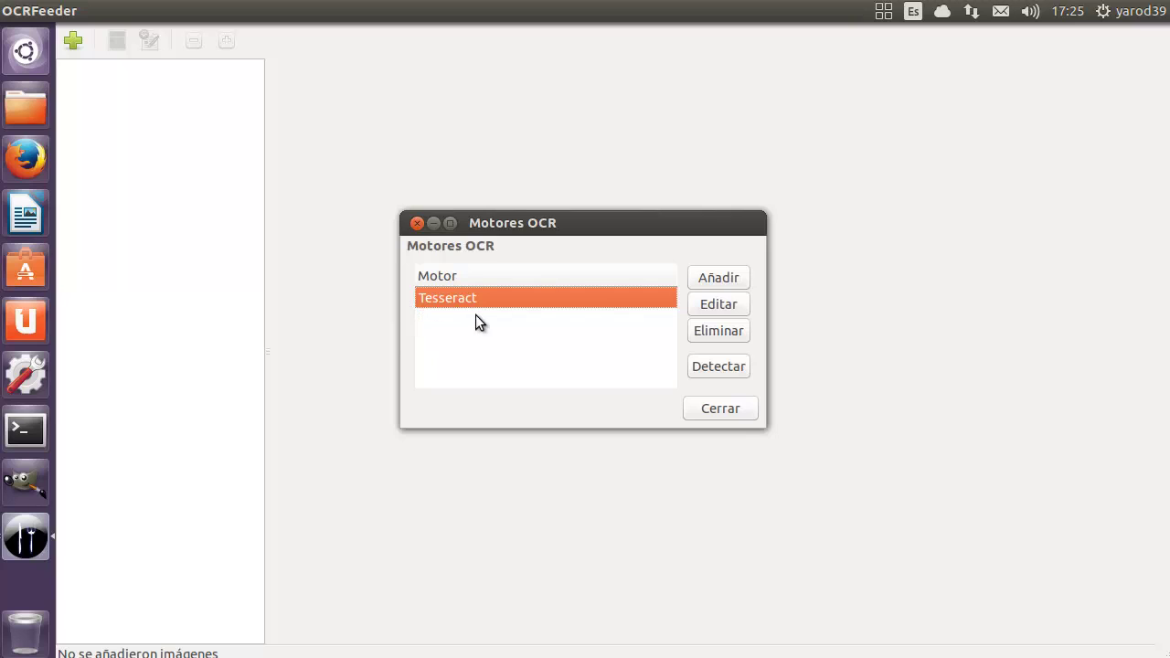
Step: Try to add an OCR engine with the default PGM image format and $IMAGE arguments, and close the new-engine form
click(720, 278)
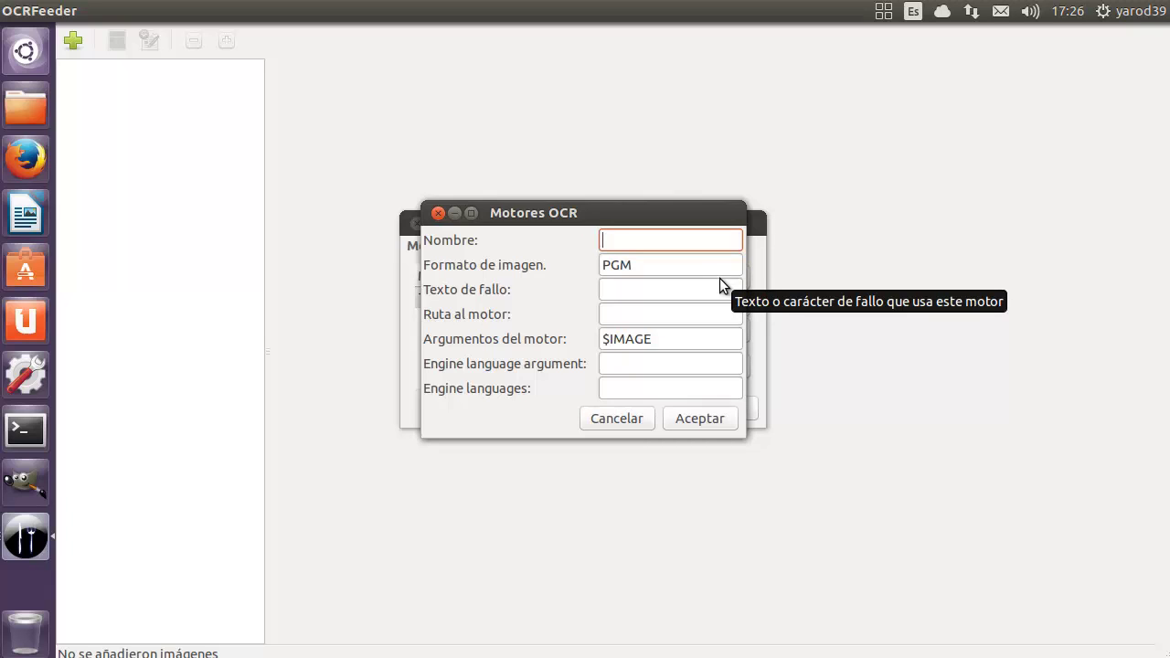
click(701, 419)
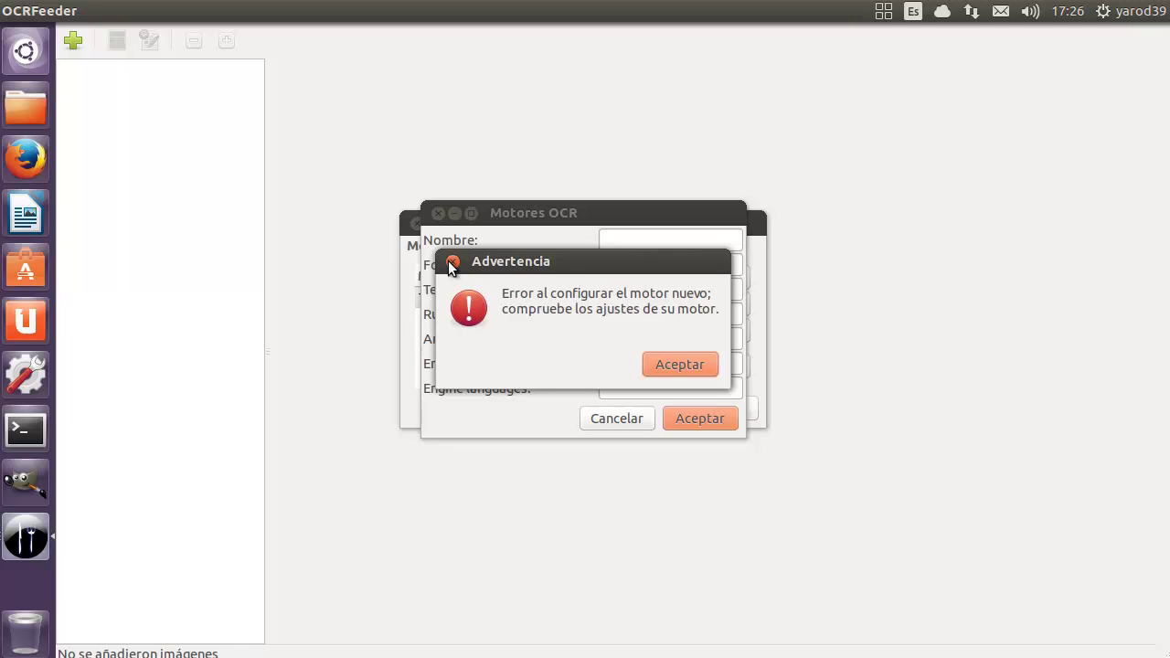
click(452, 263)
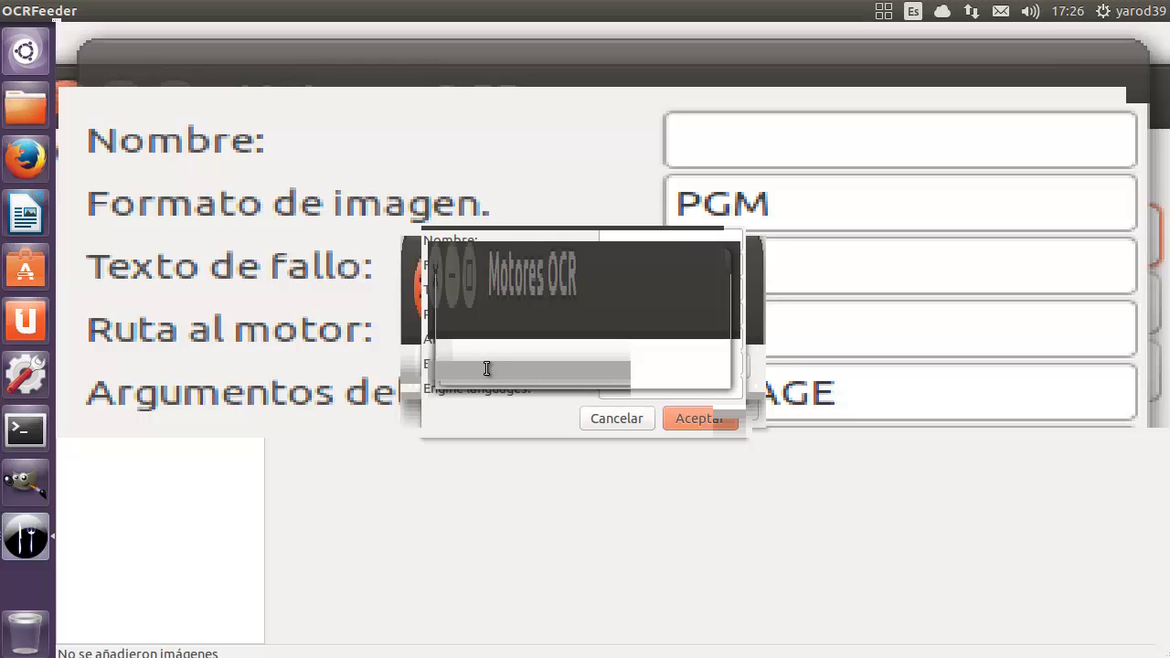
key(Return)
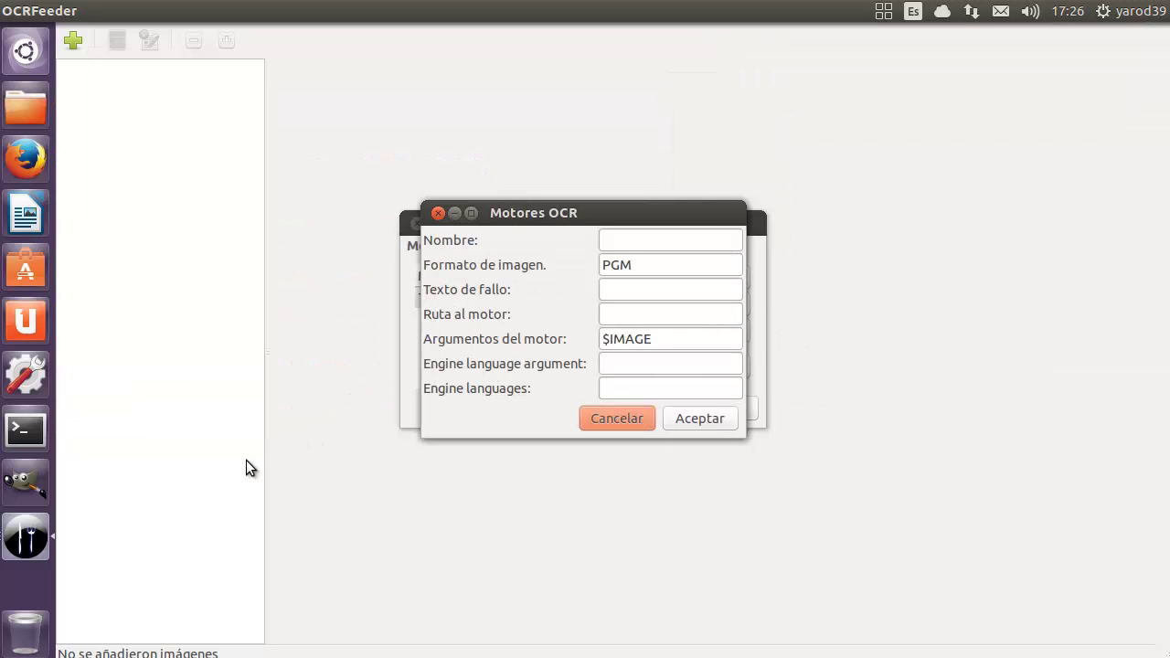
click(27, 537)
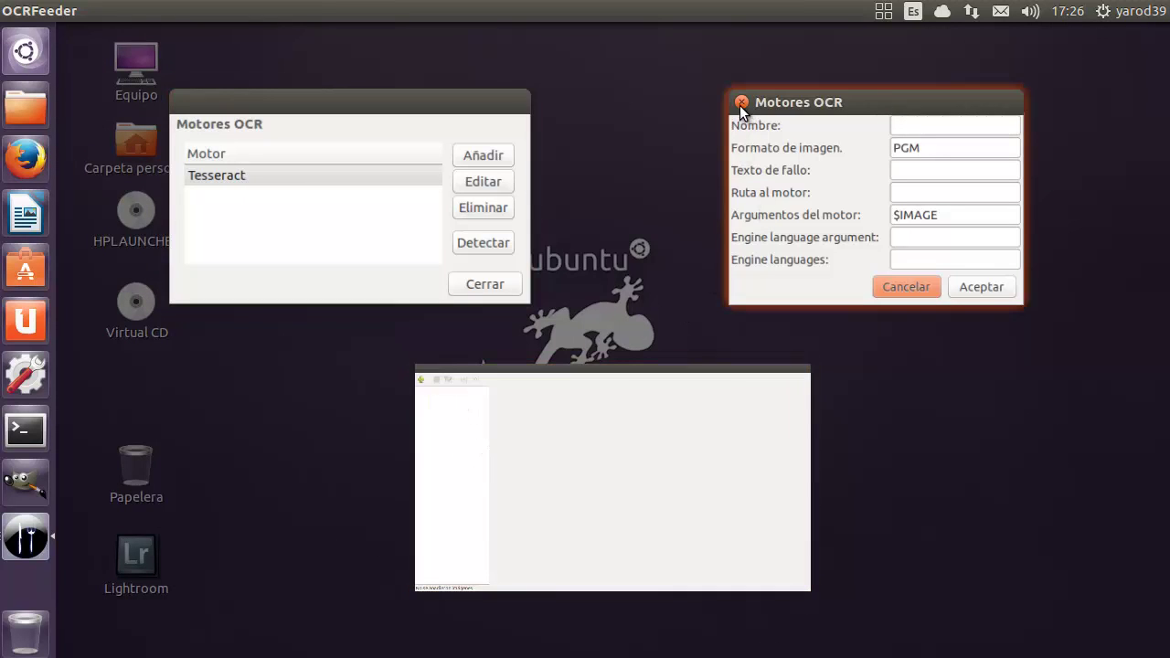
click(741, 103)
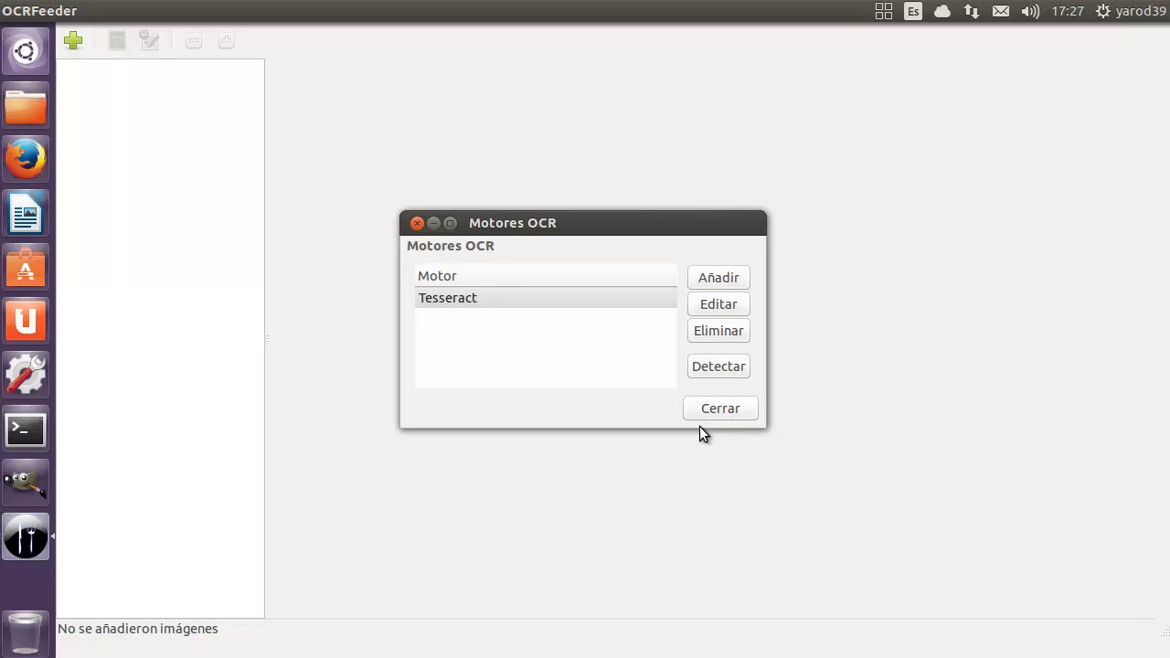
Step: Force the unresponsive OCRFeeder to quit from its OCR engines dialog, and relaunch it in a maximized window
click(418, 221)
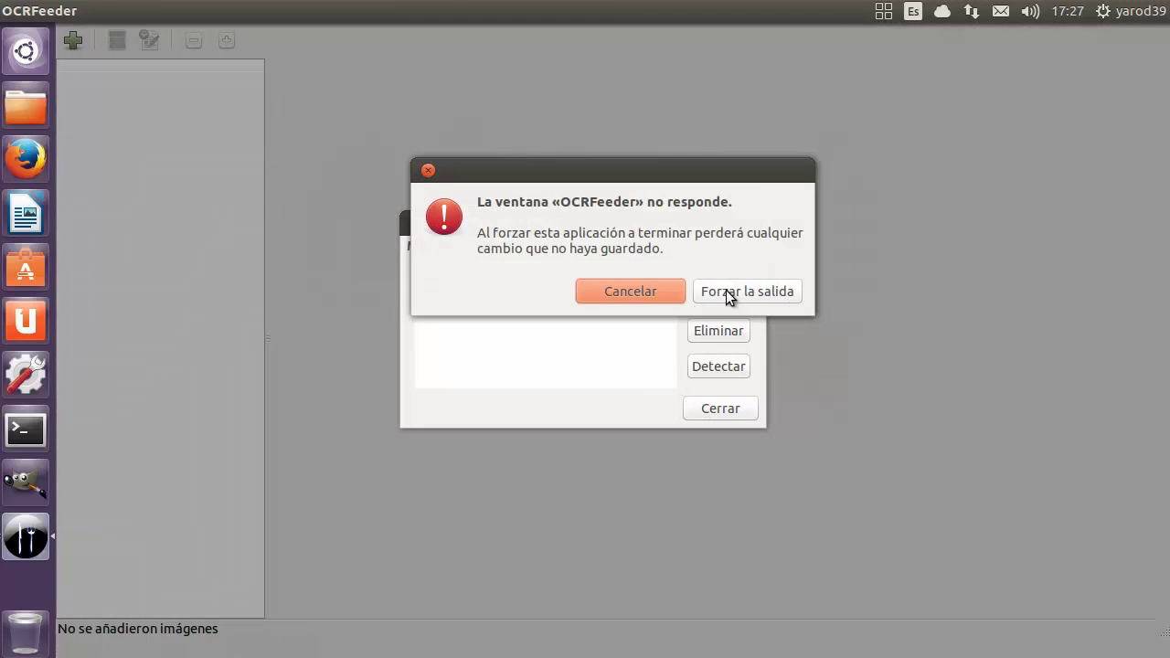
click(732, 292)
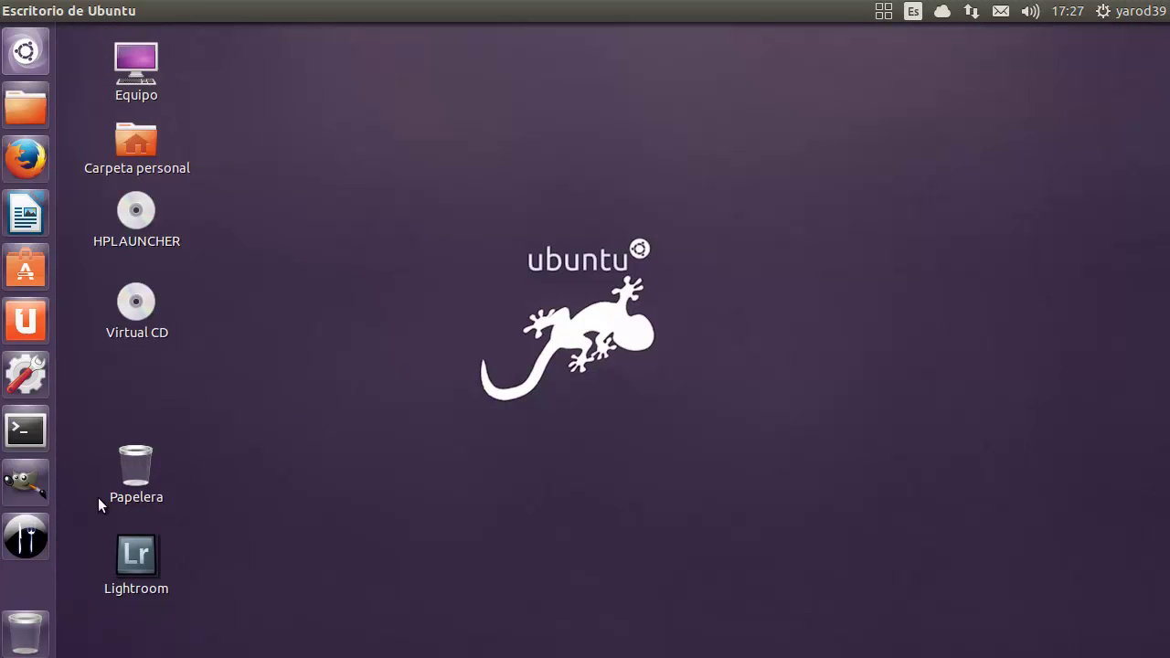
click(26, 537)
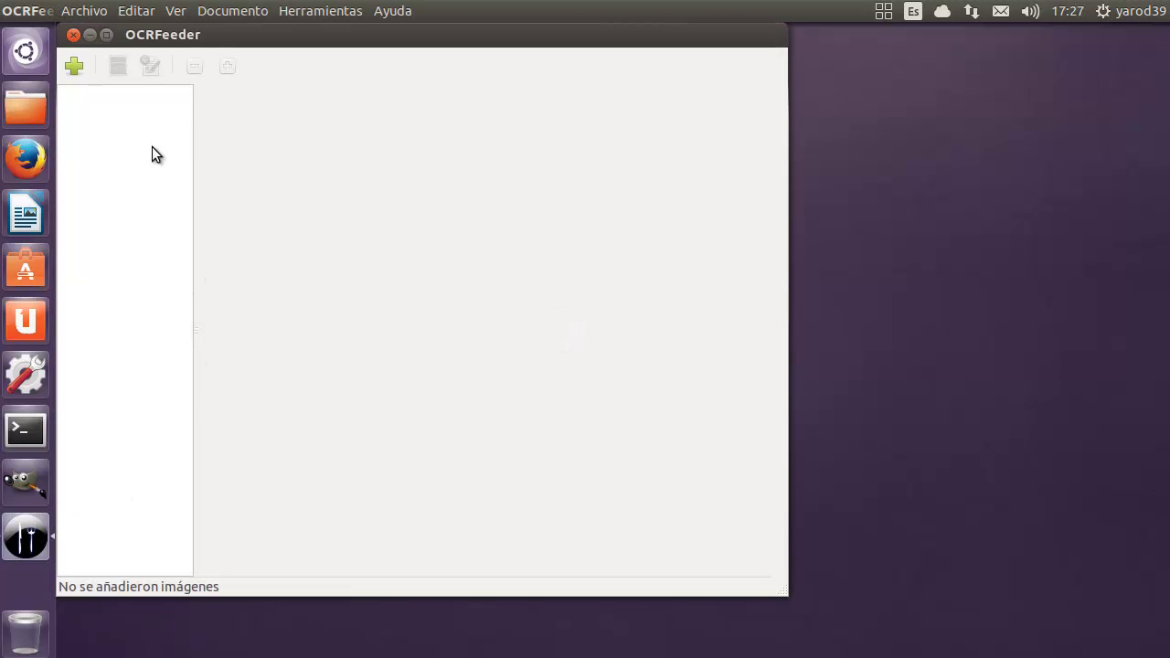
click(106, 35)
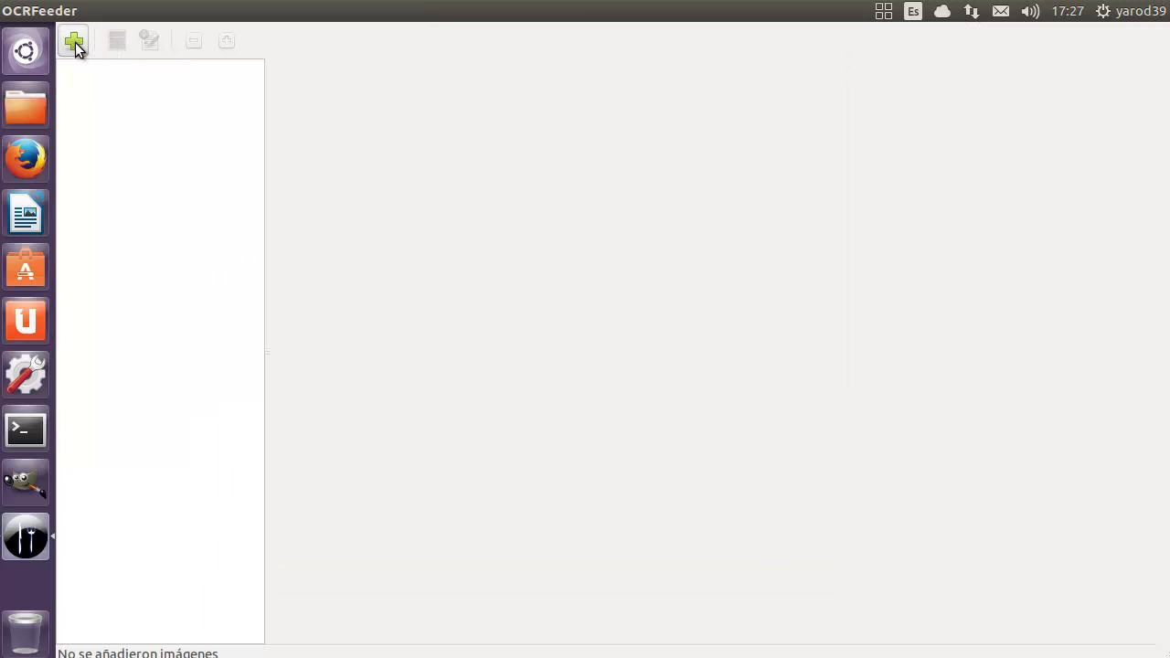
Step: Browse the Computer Hoy and Coleccion Ebooks EPUB folders in Ubuntu One for images to add
click(75, 42)
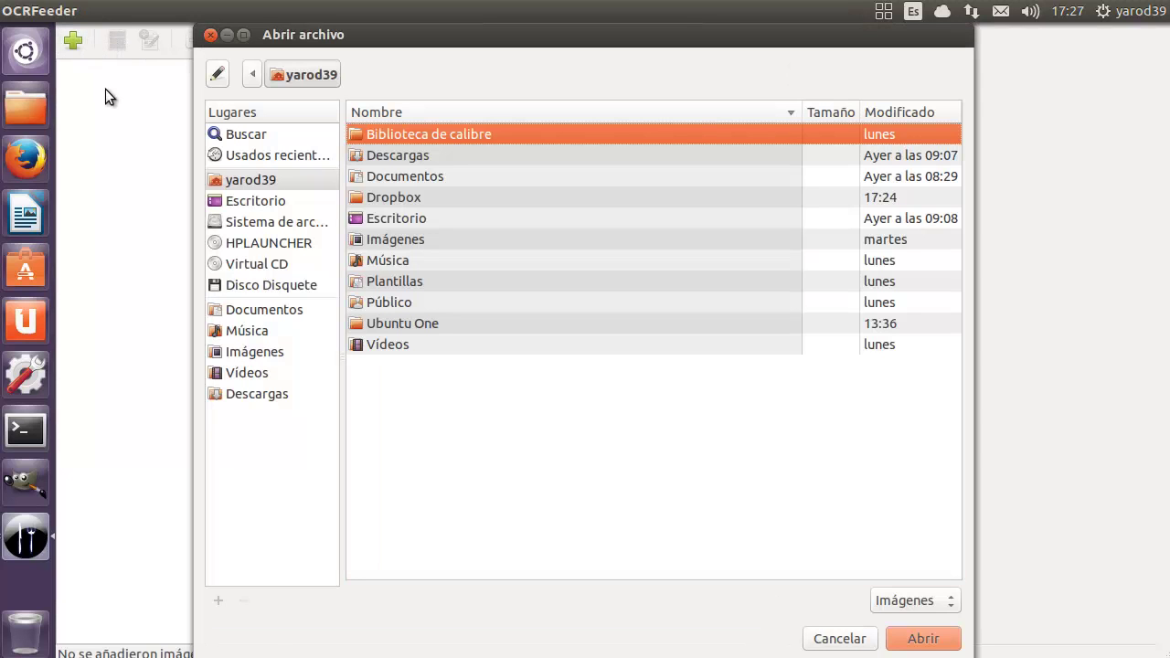
double_click(402, 325)
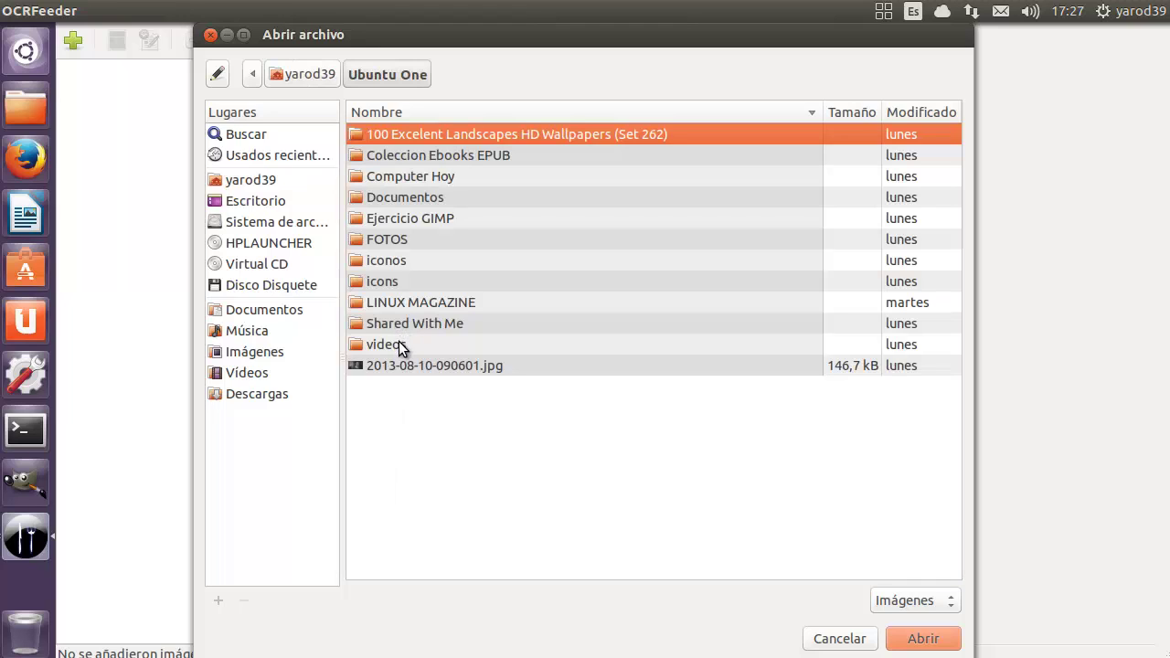
double_click(410, 176)
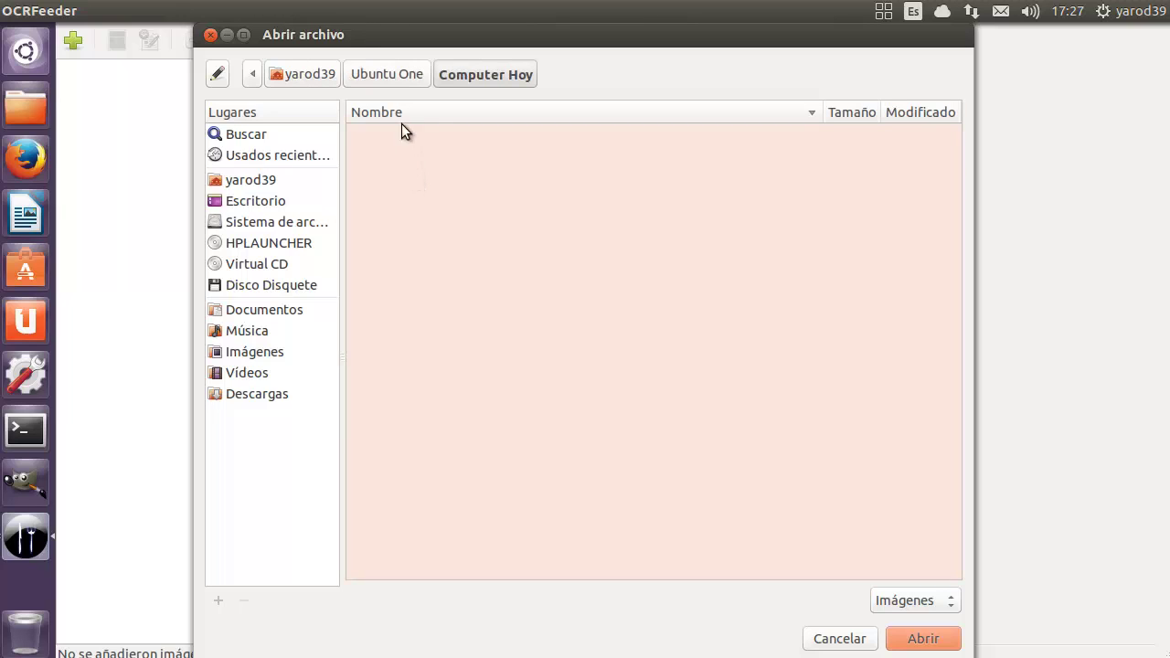
click(393, 77)
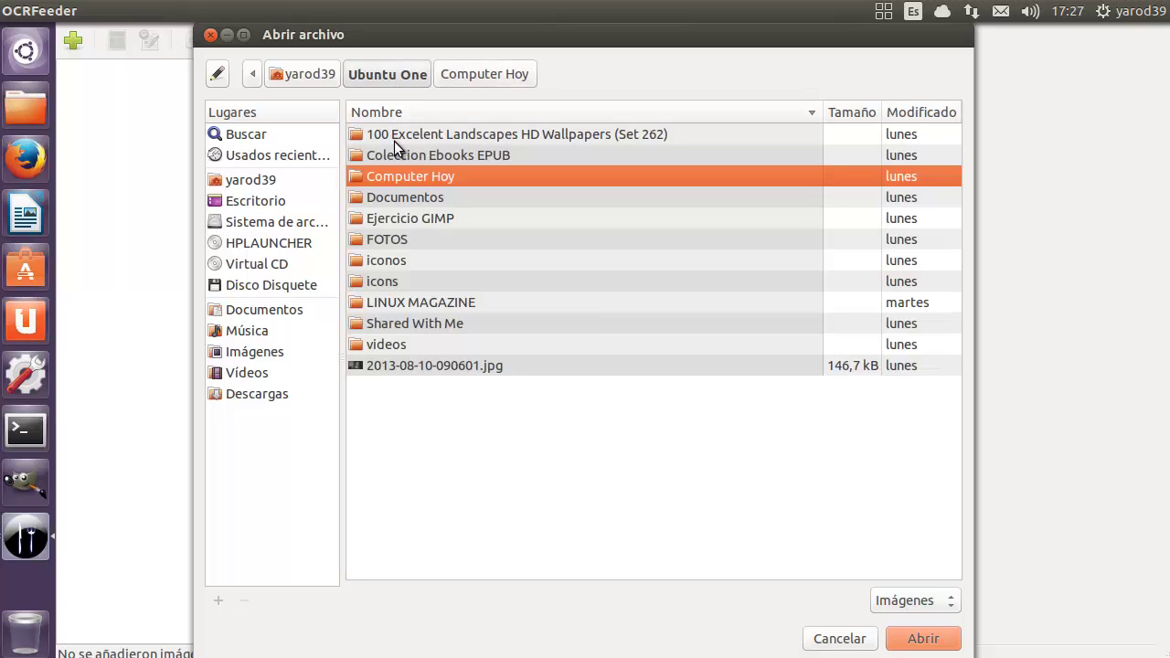
double_click(395, 154)
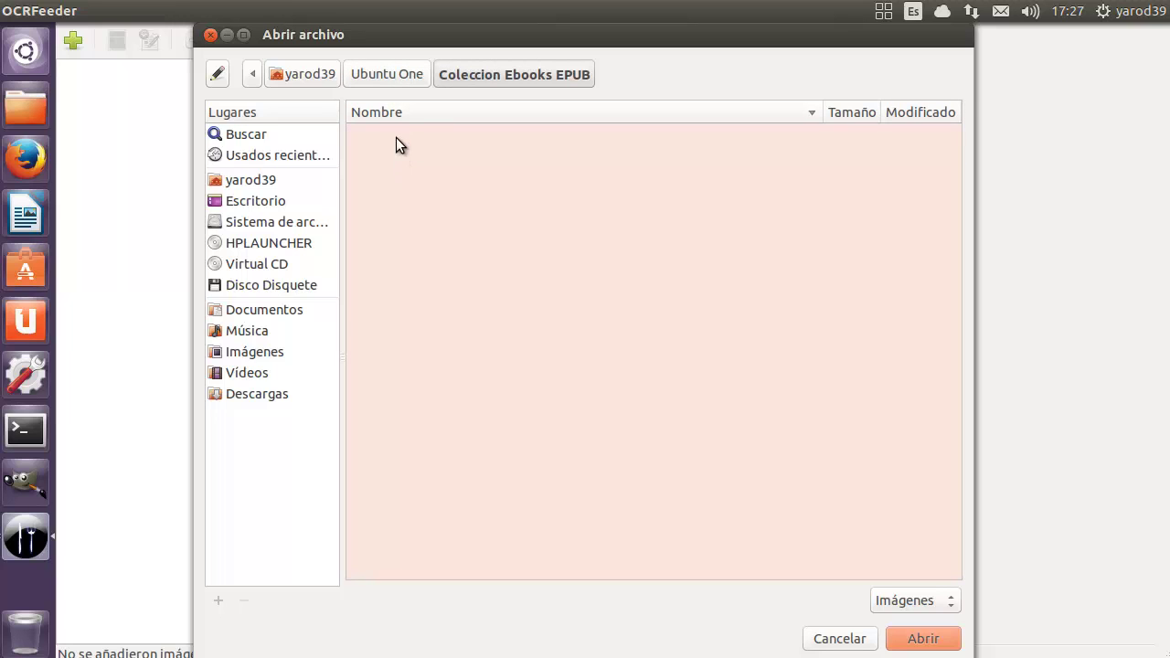
click(389, 77)
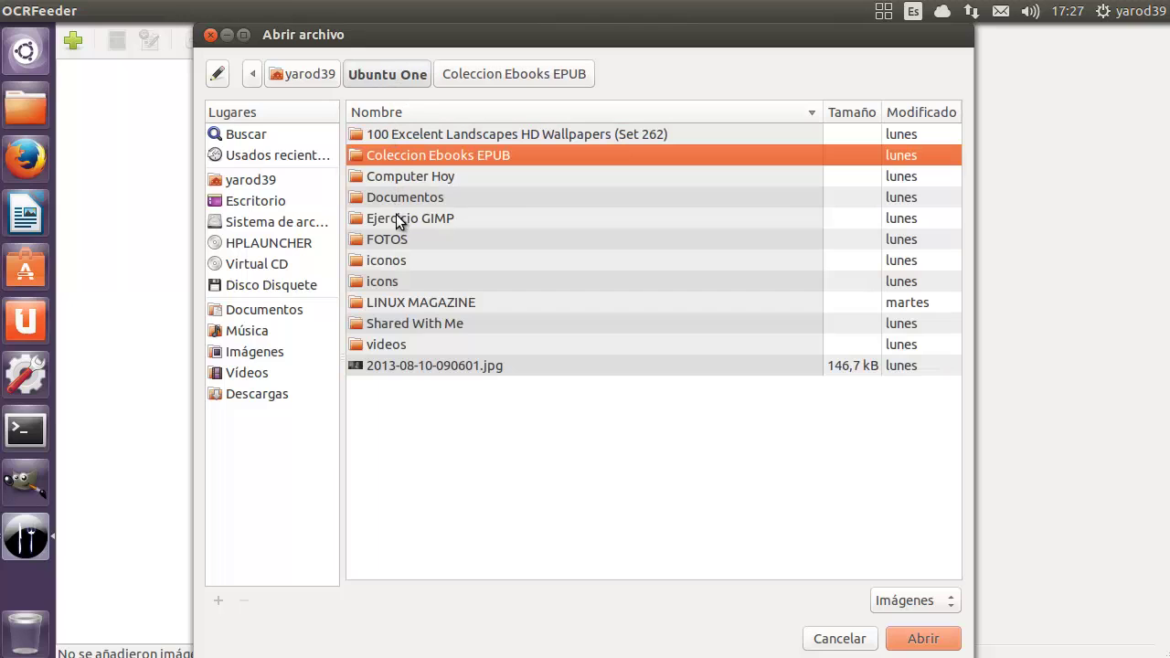
Step: Check folder 93 of LINUX MAGAZINE for images, and add 2013-08-10-090601.jpg from the Ubuntu One folder
double_click(398, 302)
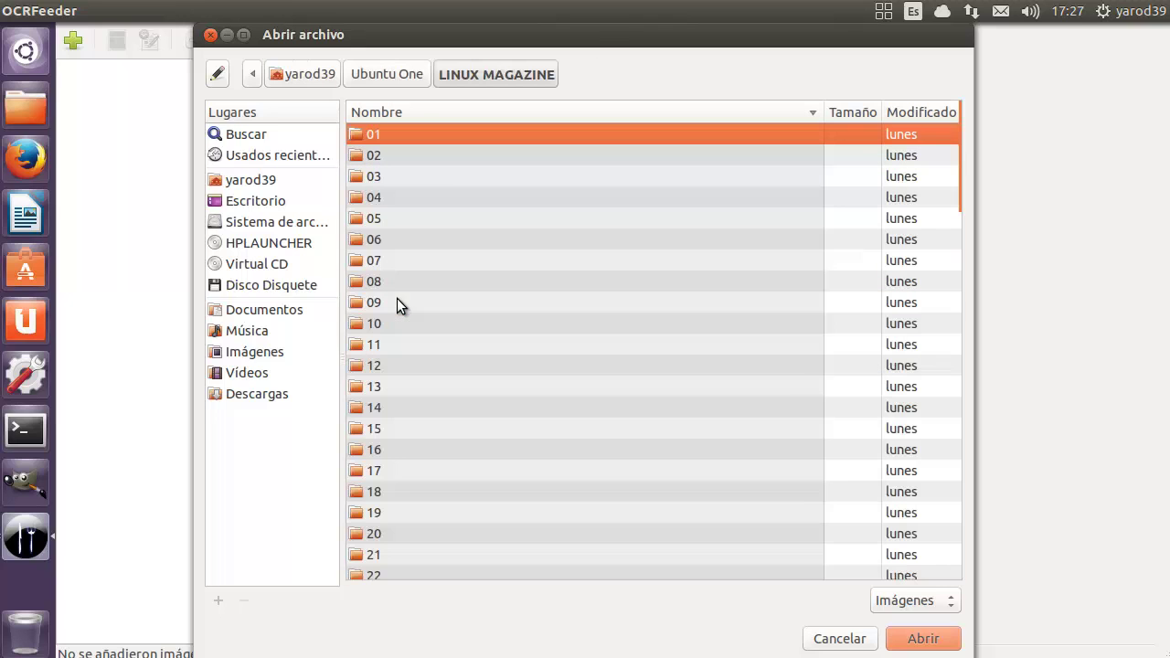
scroll(400, 347, down, 20)
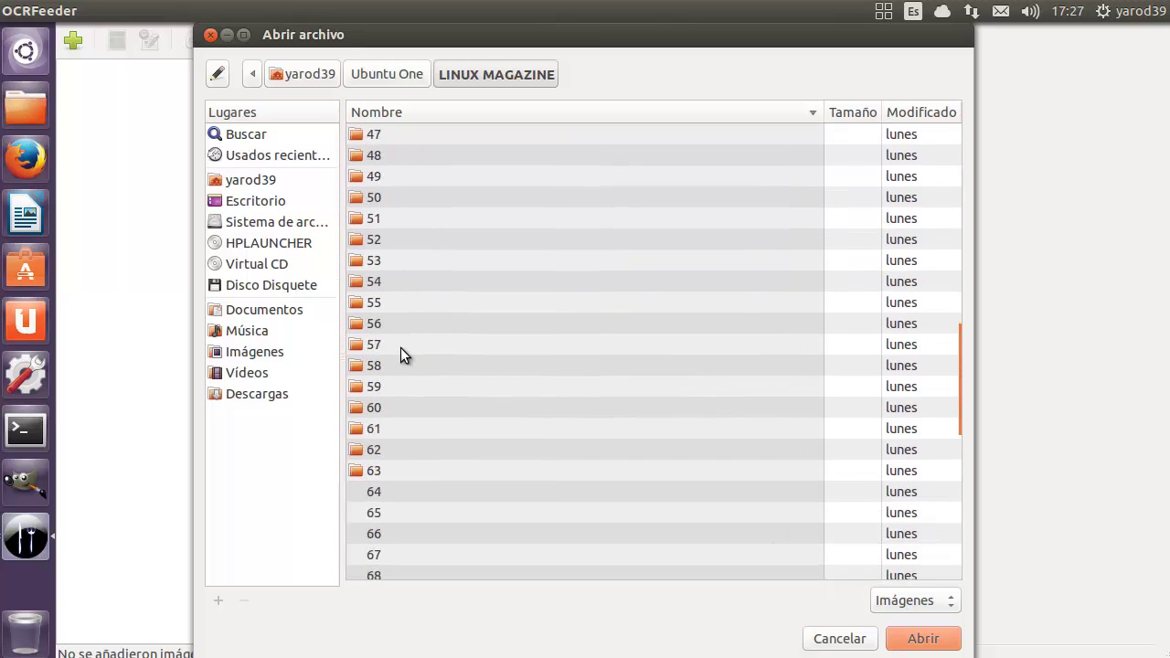
scroll(401, 355, down, 1)
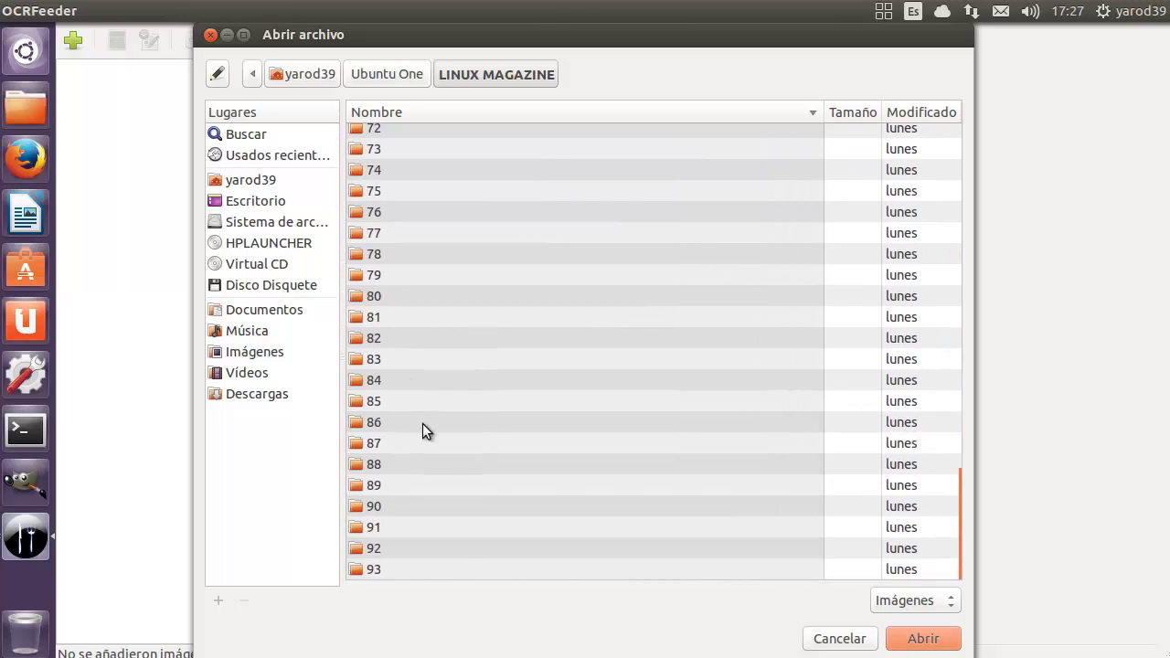
double_click(441, 565)
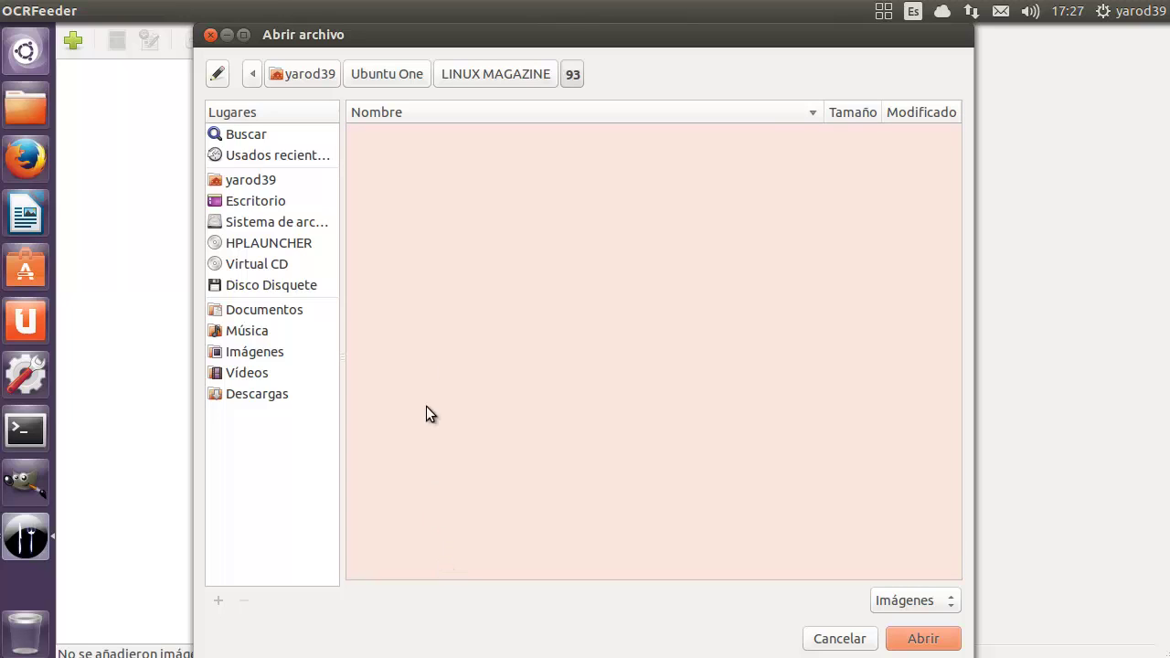
click(397, 78)
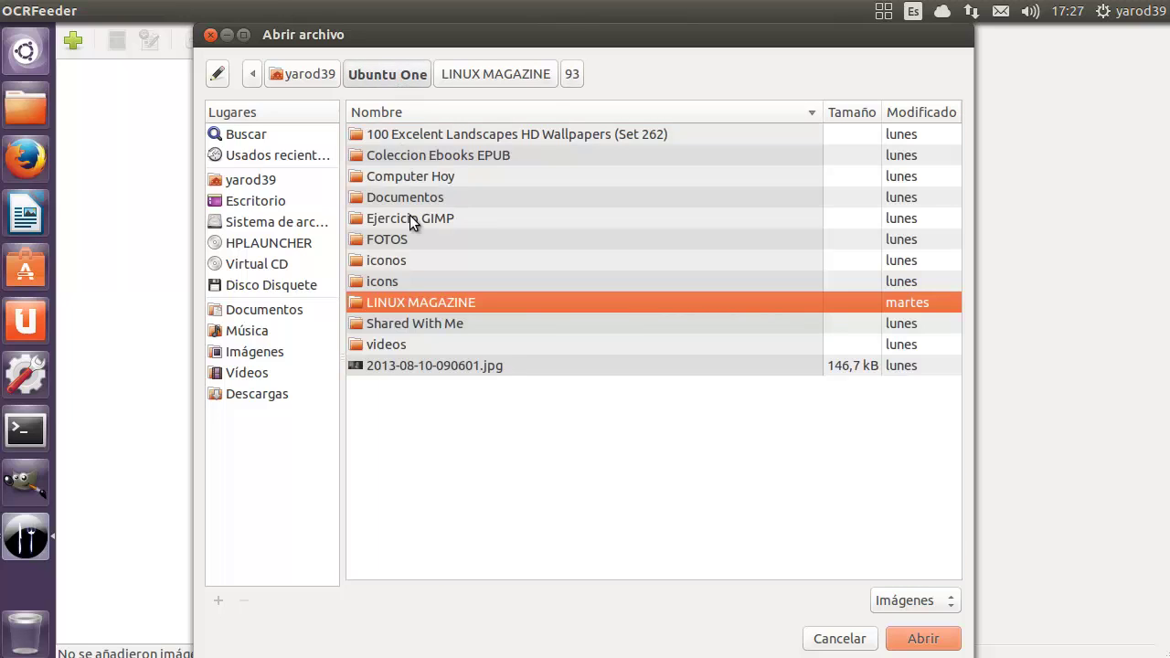
double_click(417, 365)
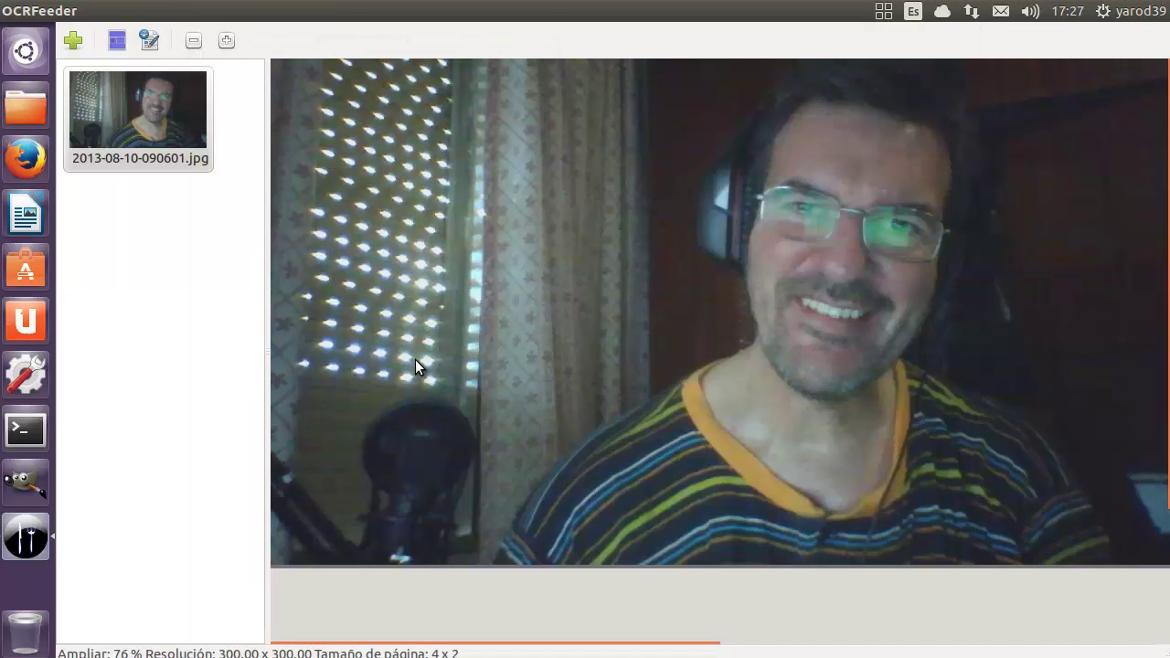
Step: Delete the image 2013-08-10-090601.jpg from the page list and confirm the removal
right_click(152, 94)
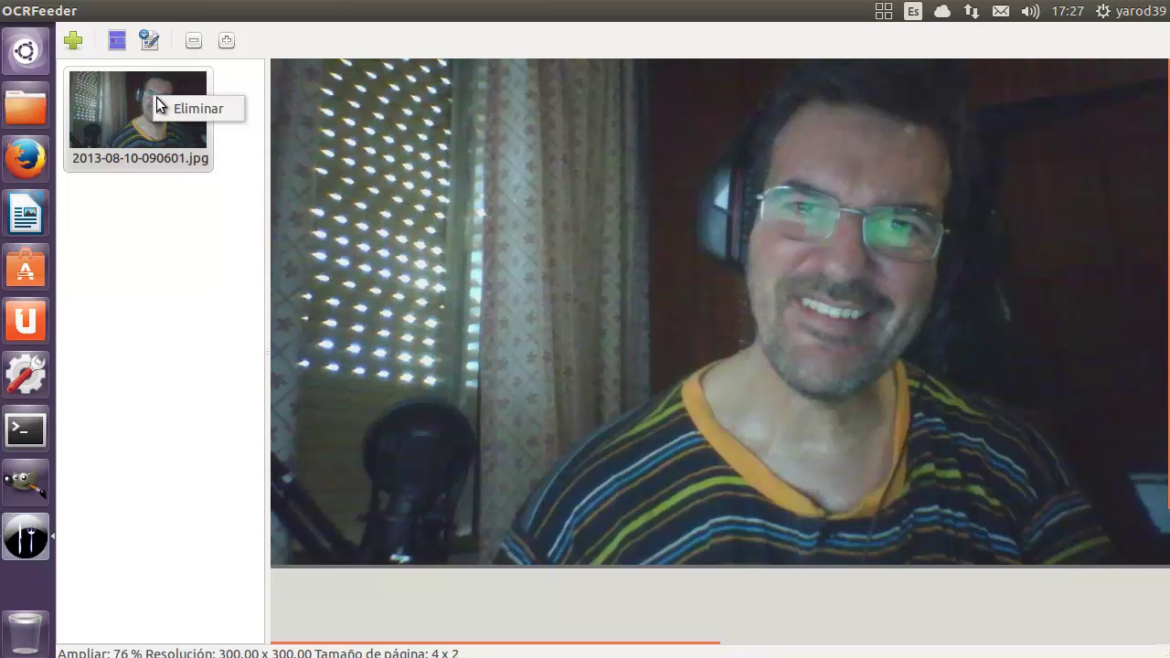
click(177, 107)
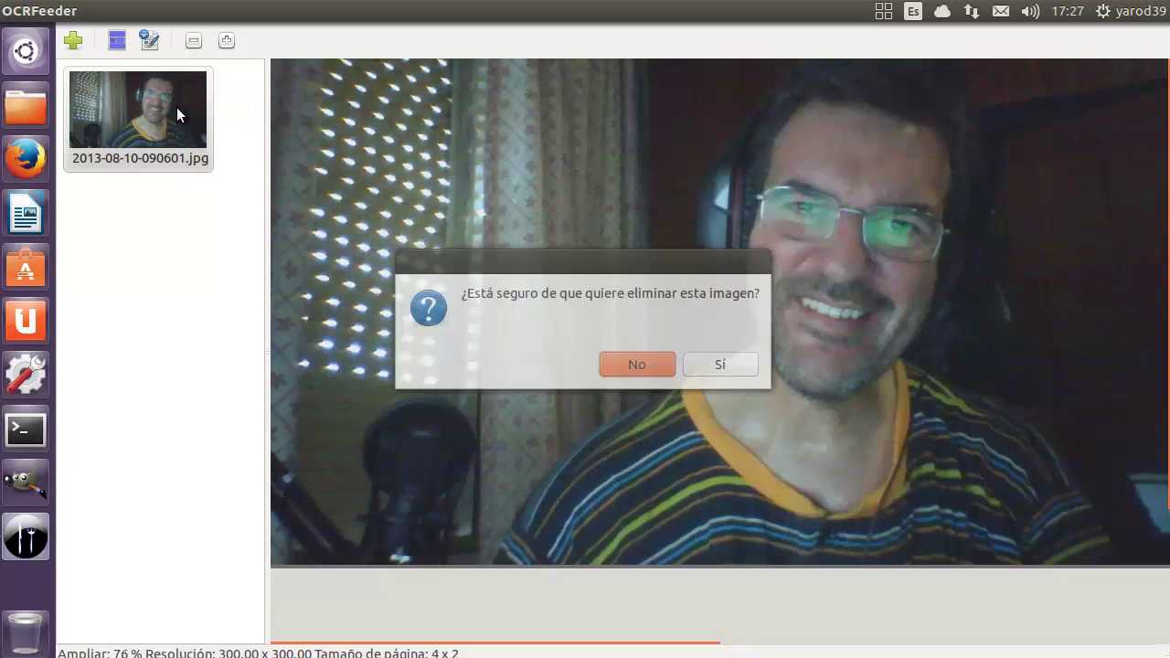
click(724, 366)
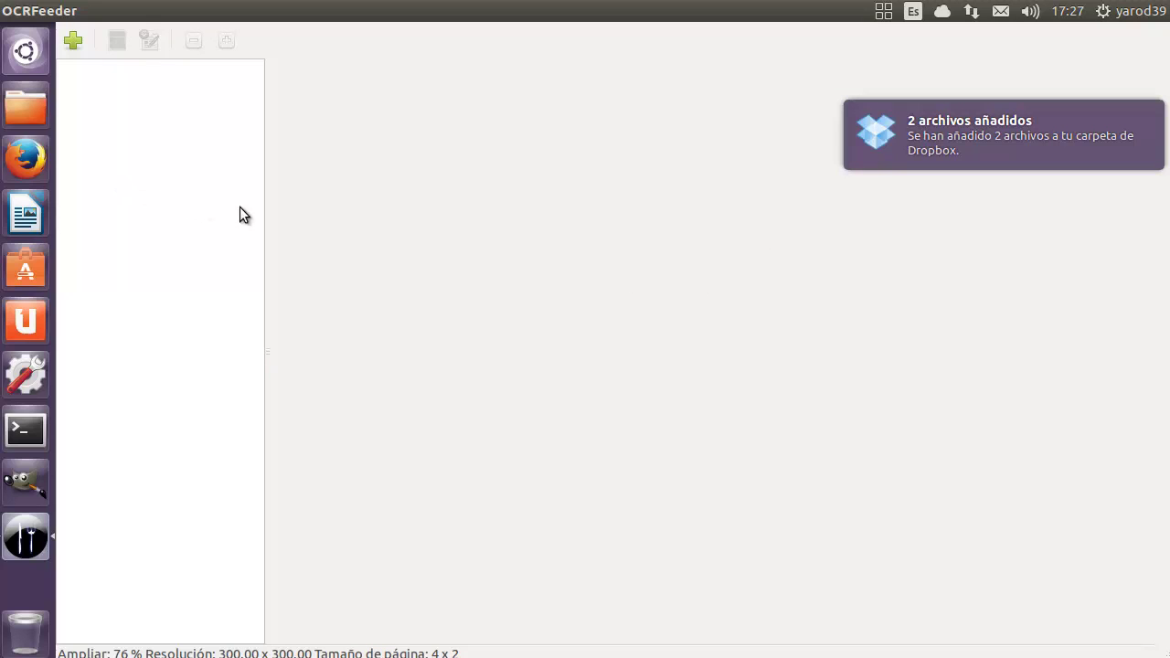
Step: Switch to the file manager, look through the Biblioteca de calibre folder for documents, and open the Dropbox folder
click(40, 108)
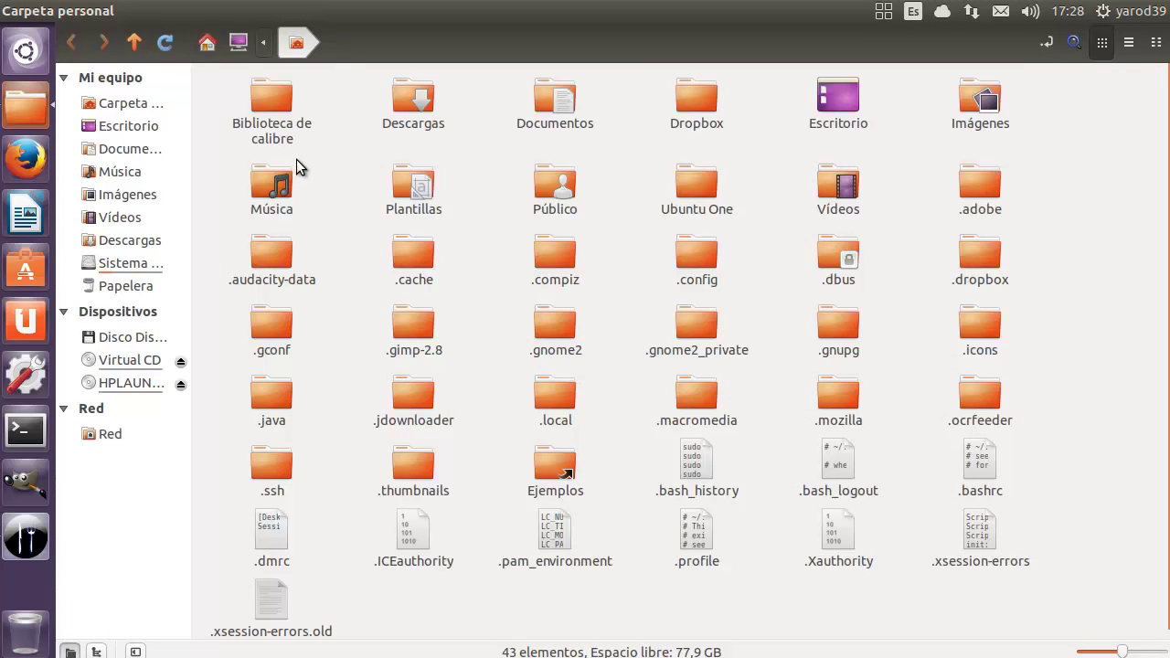
click(278, 109)
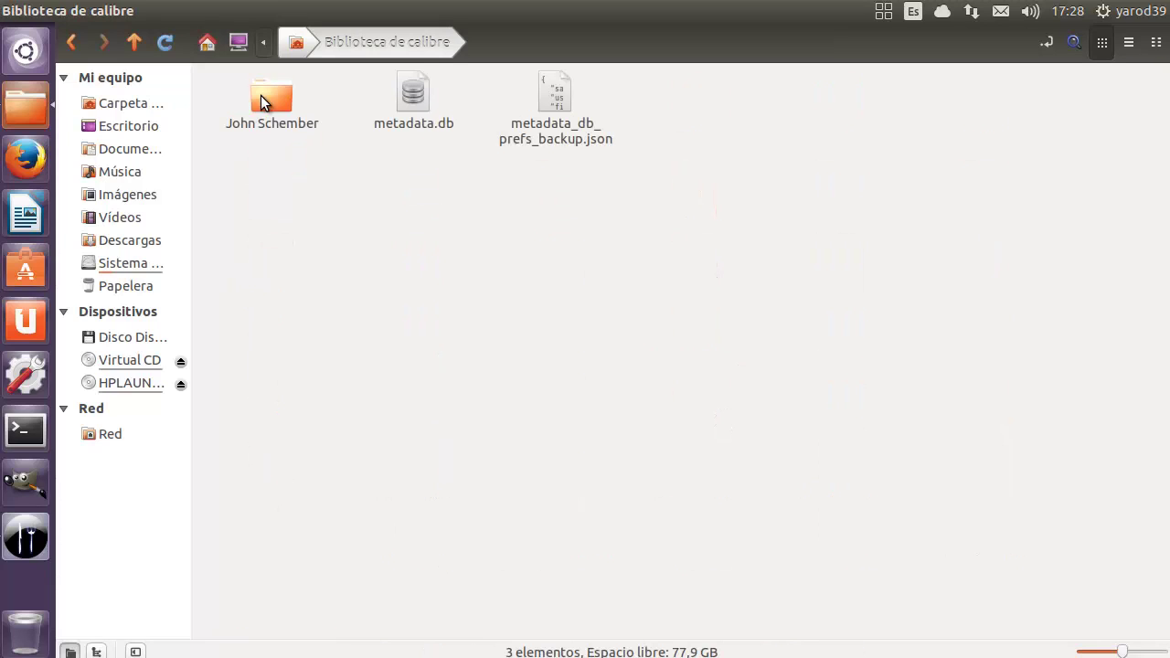
double_click(261, 95)
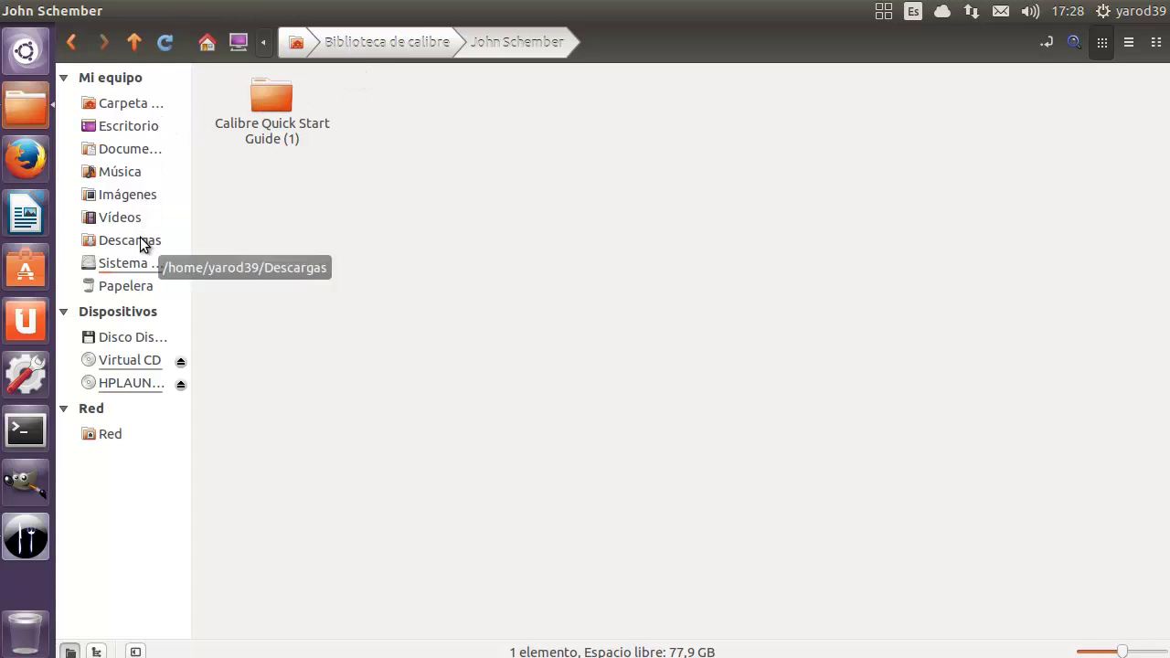
click(142, 103)
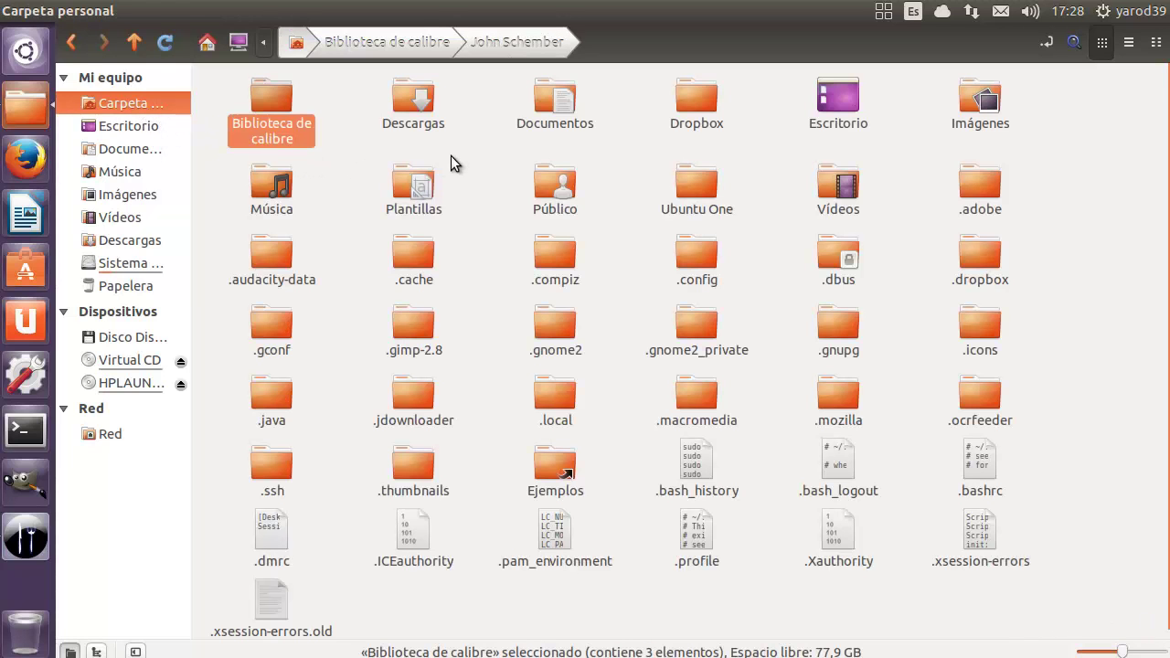
click(705, 102)
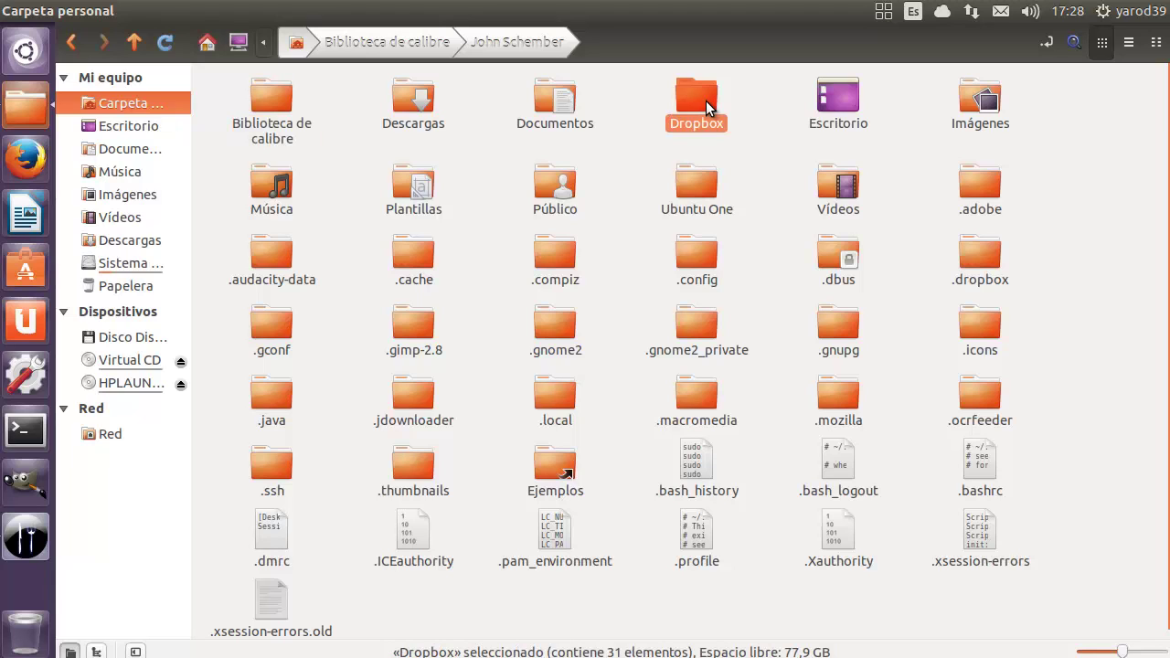
double_click(706, 101)
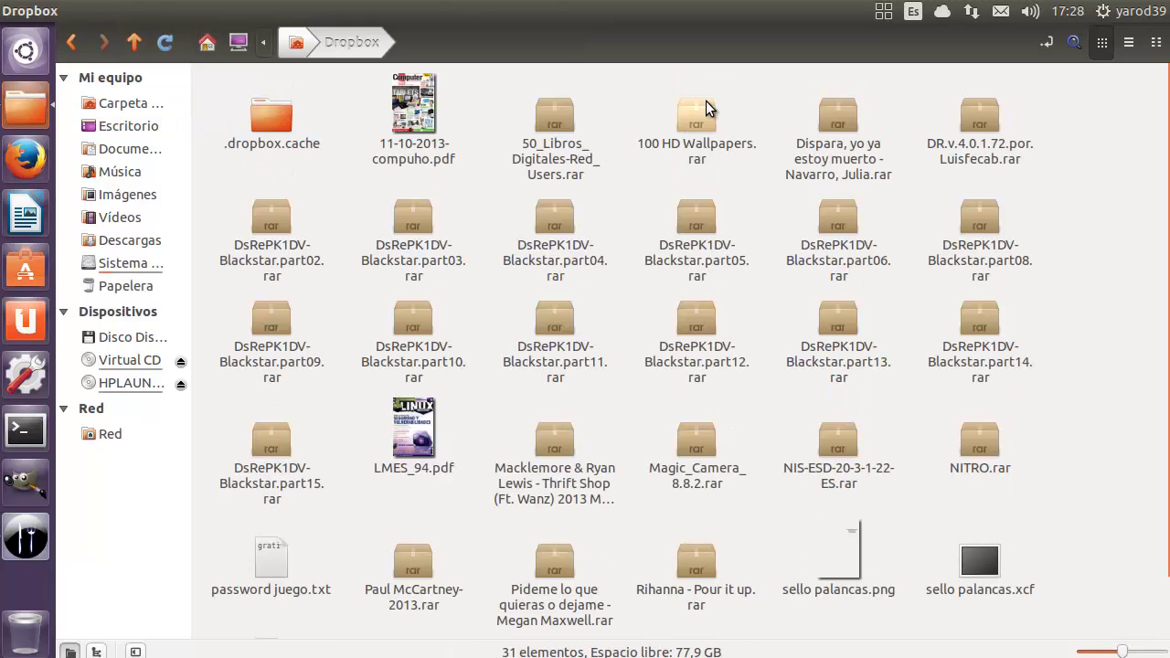
Step: View page 2 of 11-10-2013-compuho.pdf, and close the document viewer and the file manager
double_click(413, 112)
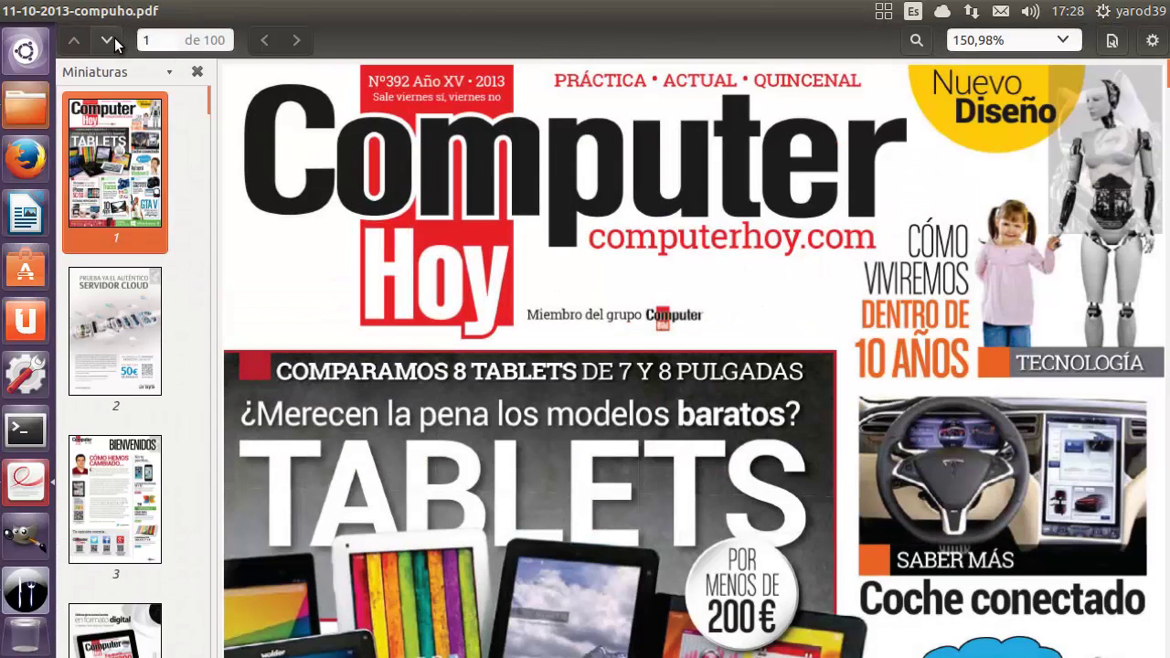
click(128, 320)
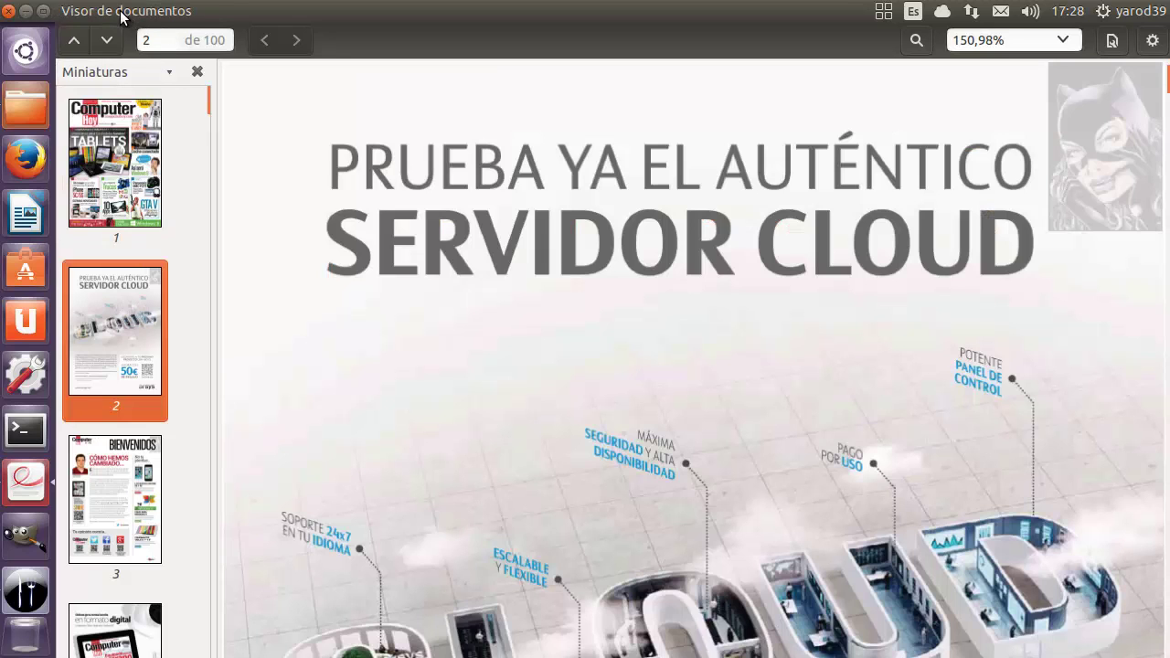
click(9, 10)
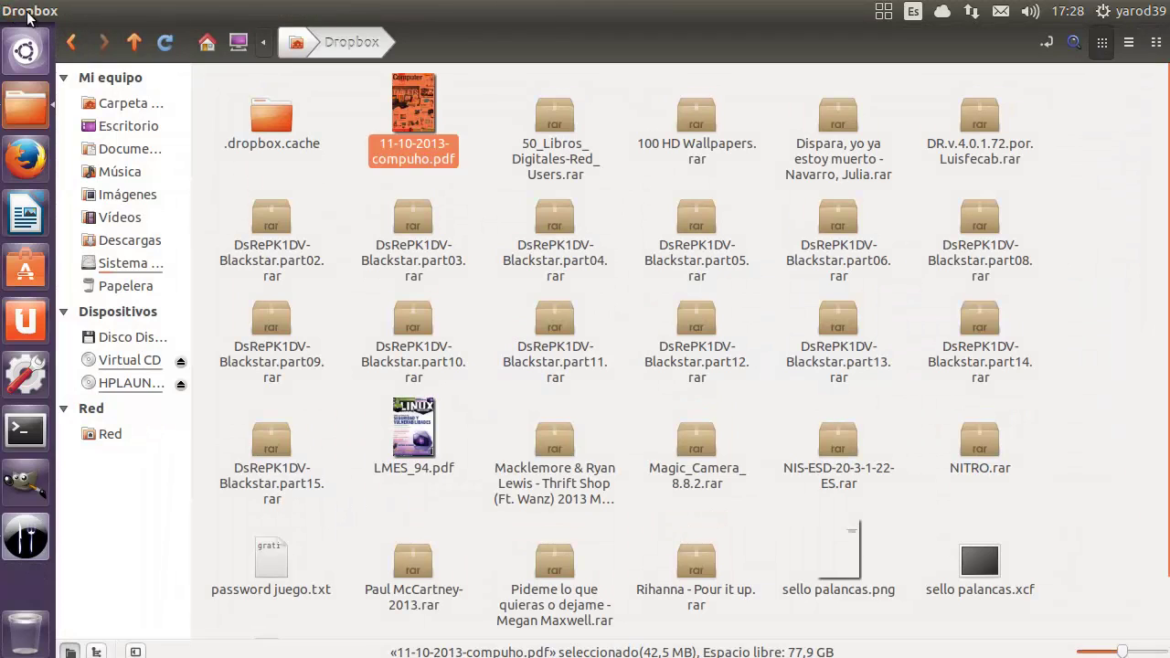
click(10, 11)
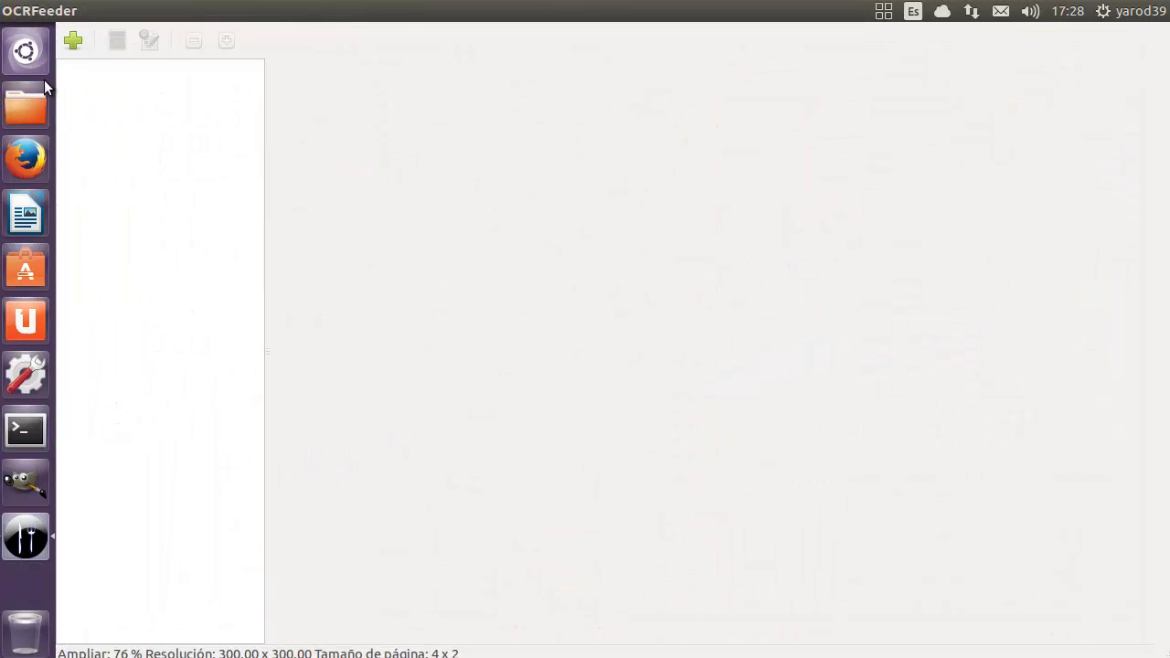
Step: Try to find the PDF in Dropbox and Documentos while adding an image, check the file-type filter, and cancel
click(76, 41)
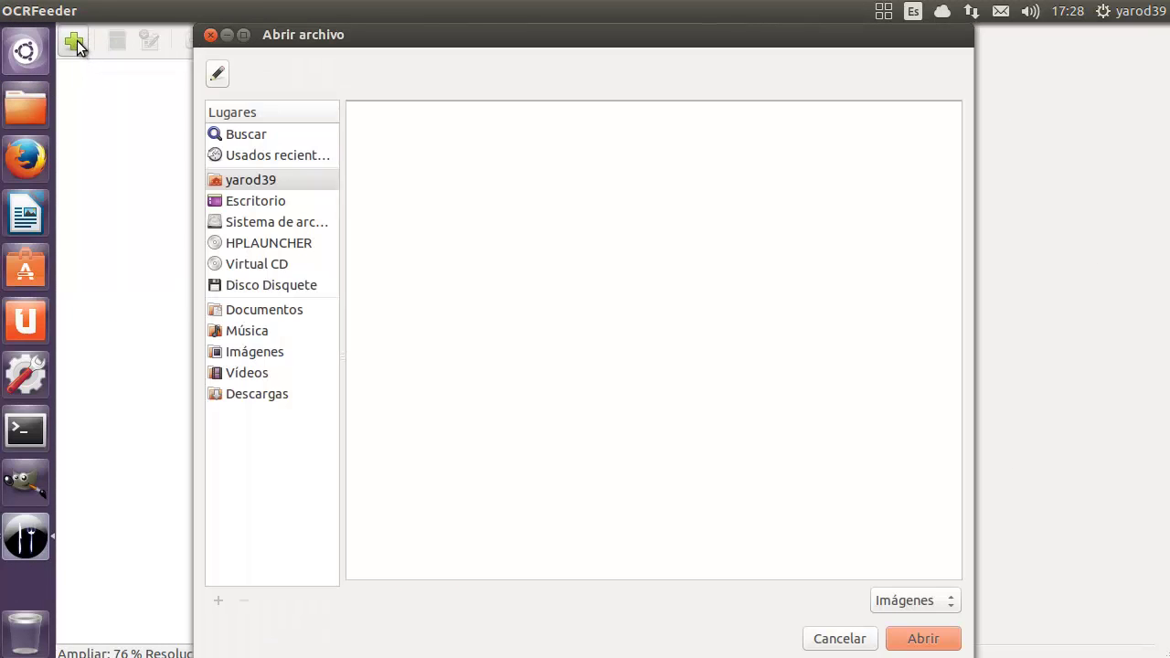
double_click(431, 195)
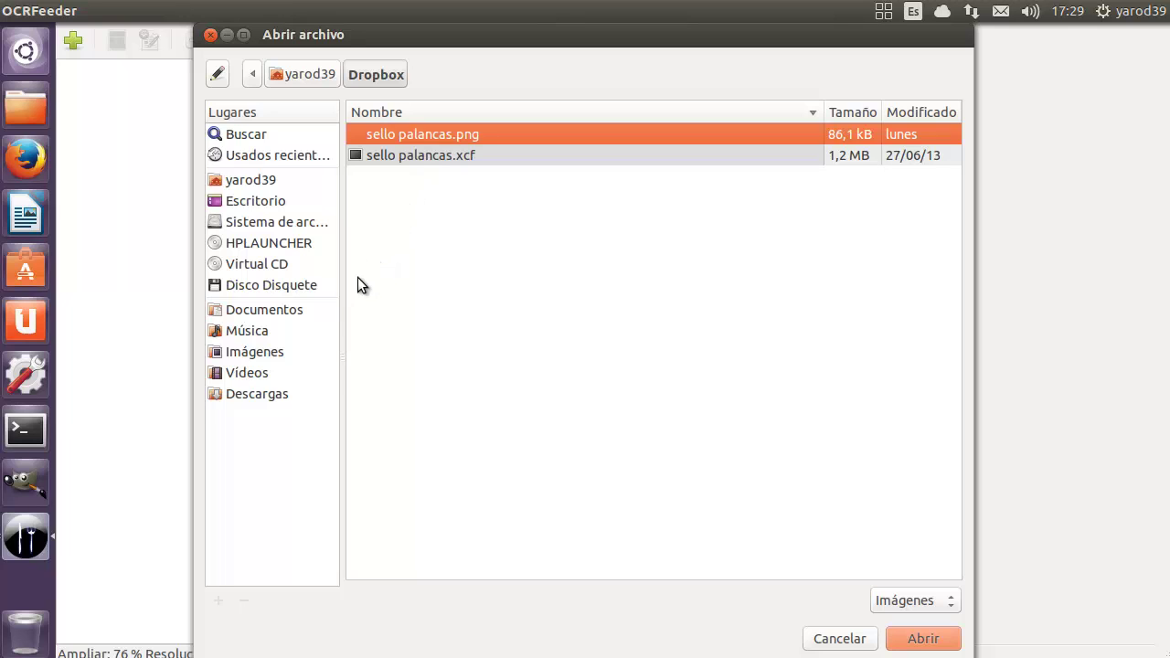
click(297, 312)
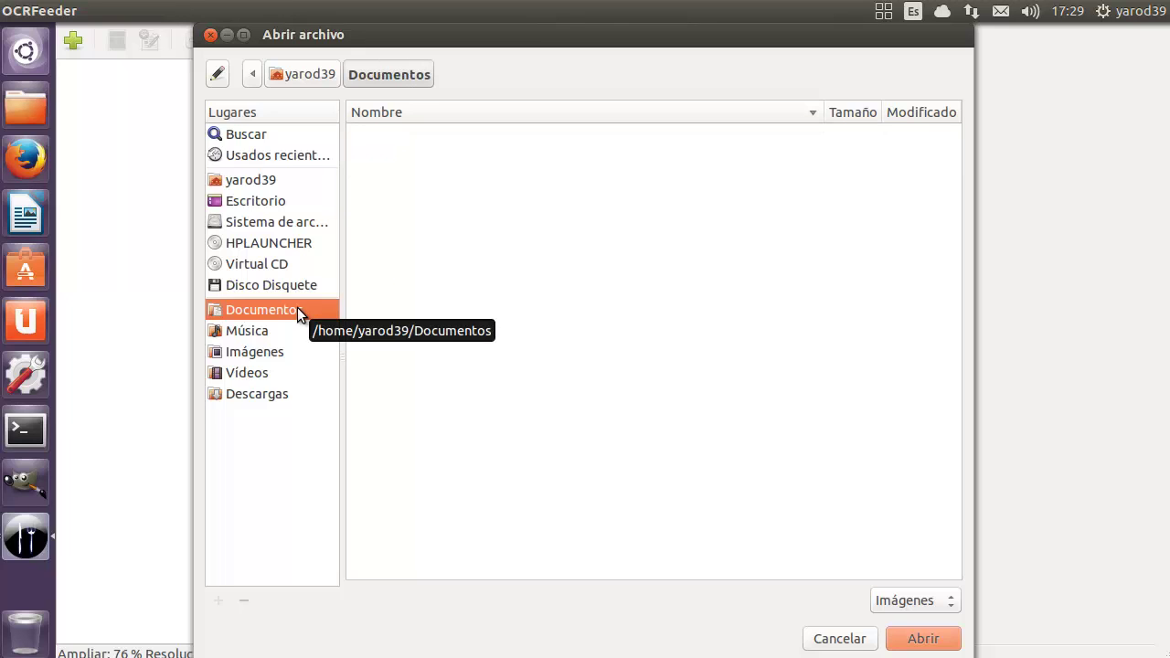
click(305, 181)
double_click(405, 197)
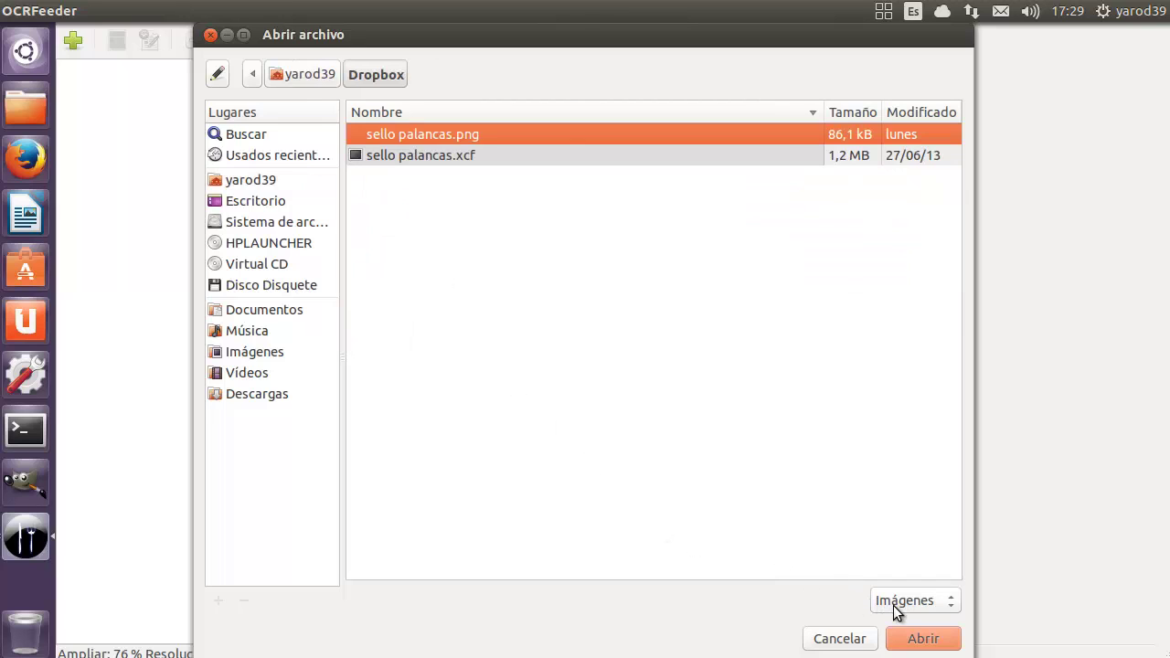
click(953, 604)
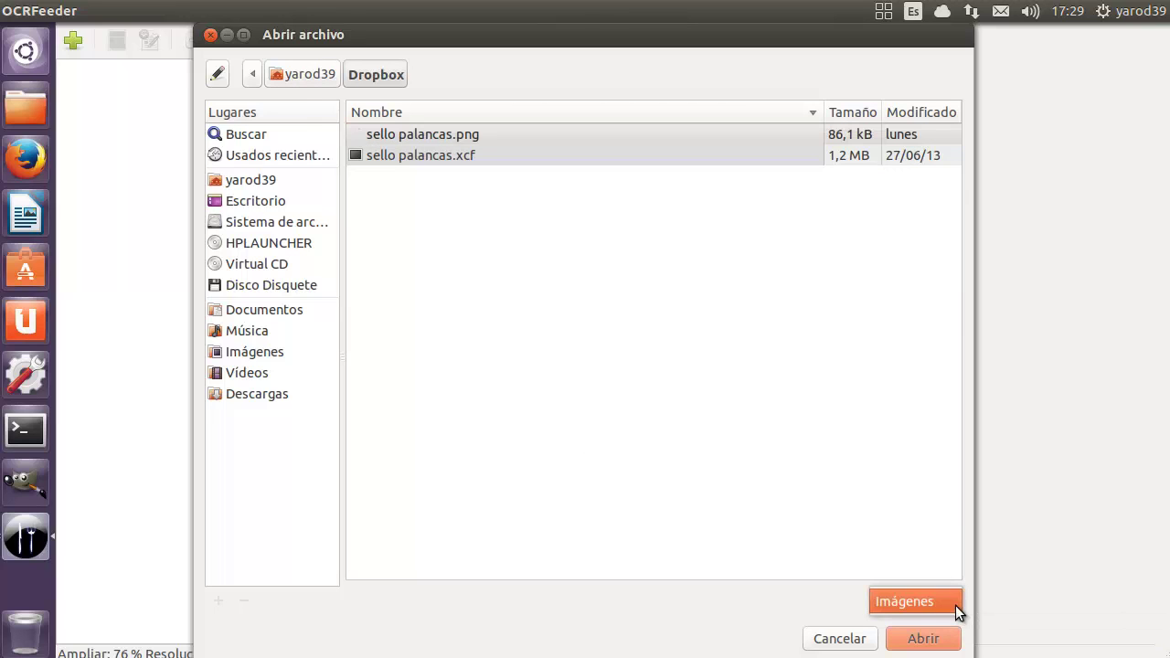
click(851, 639)
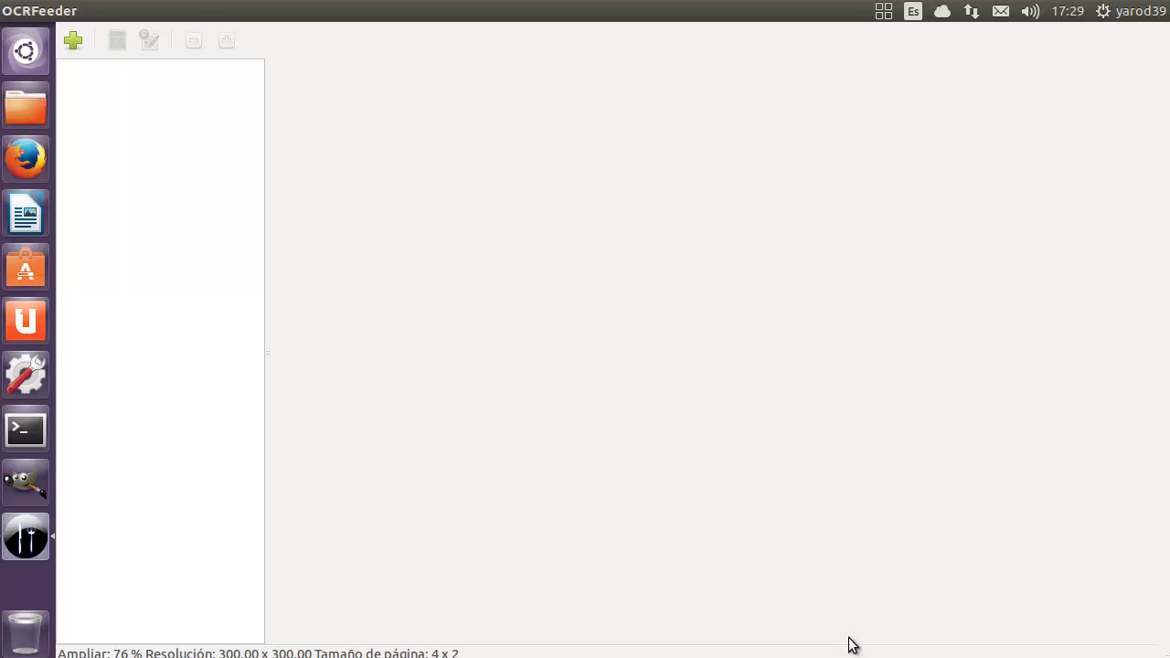
Step: Import the PDF 11-10-2013-compuho.pdf from the Dropbox folder
click(79, 11)
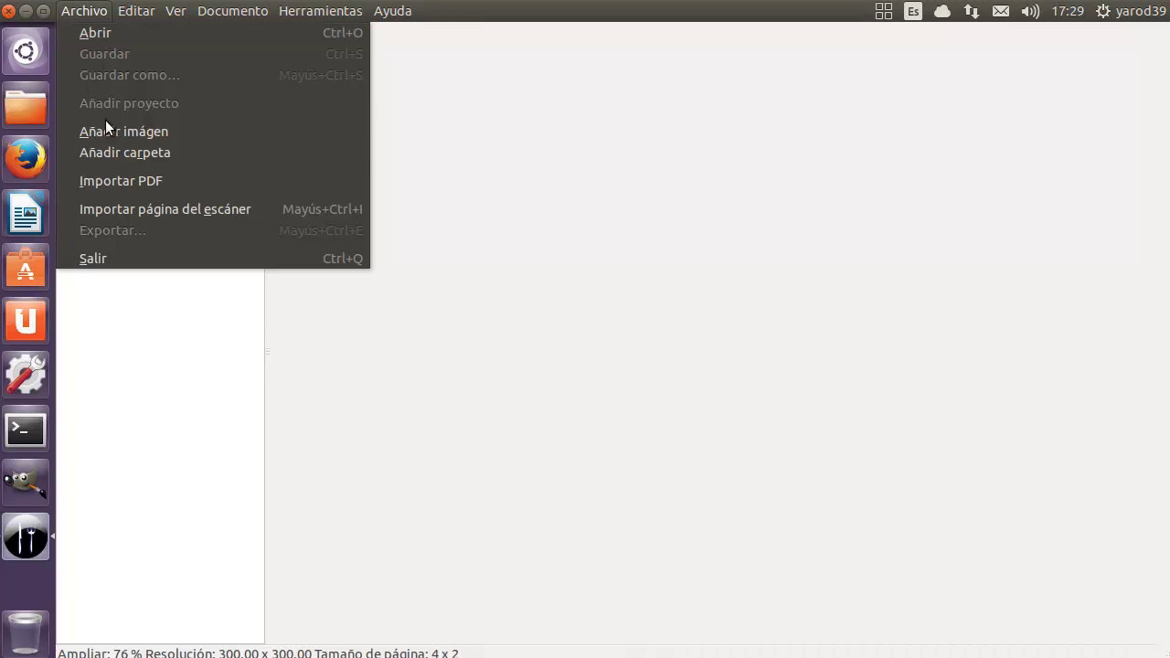
click(114, 179)
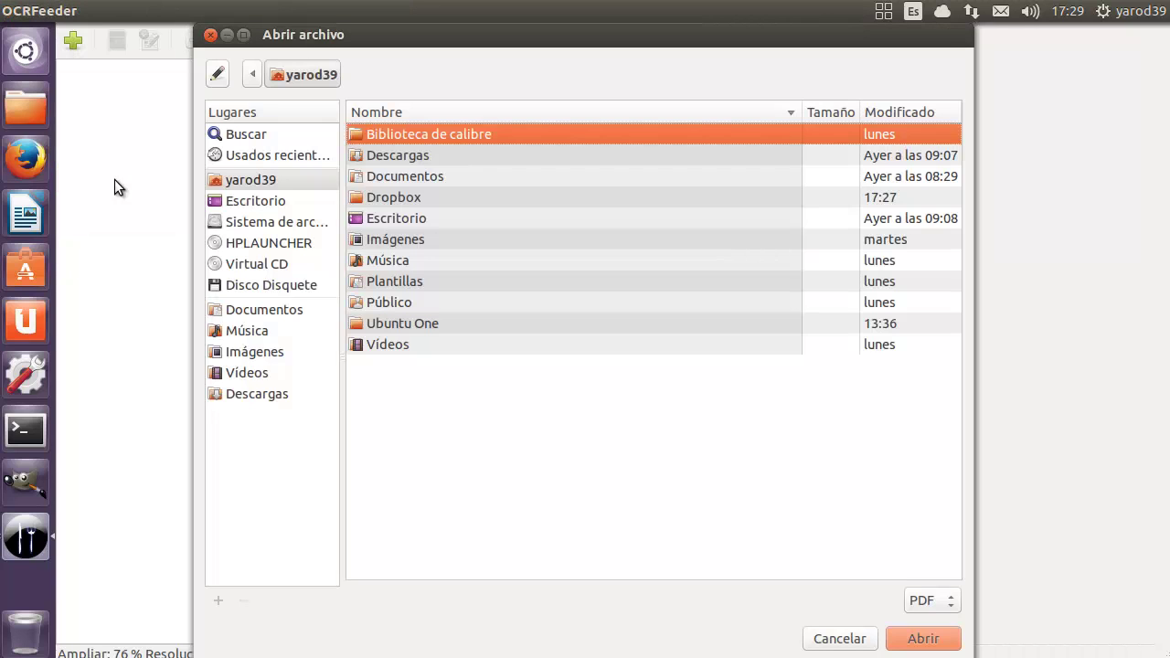
double_click(402, 197)
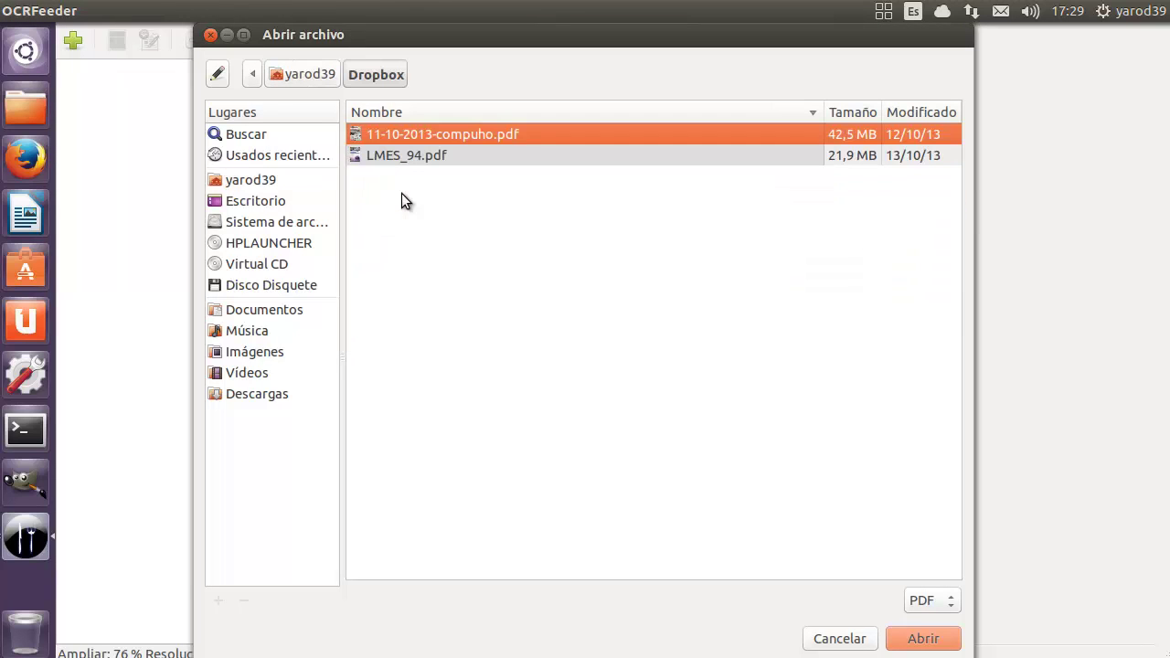
double_click(411, 135)
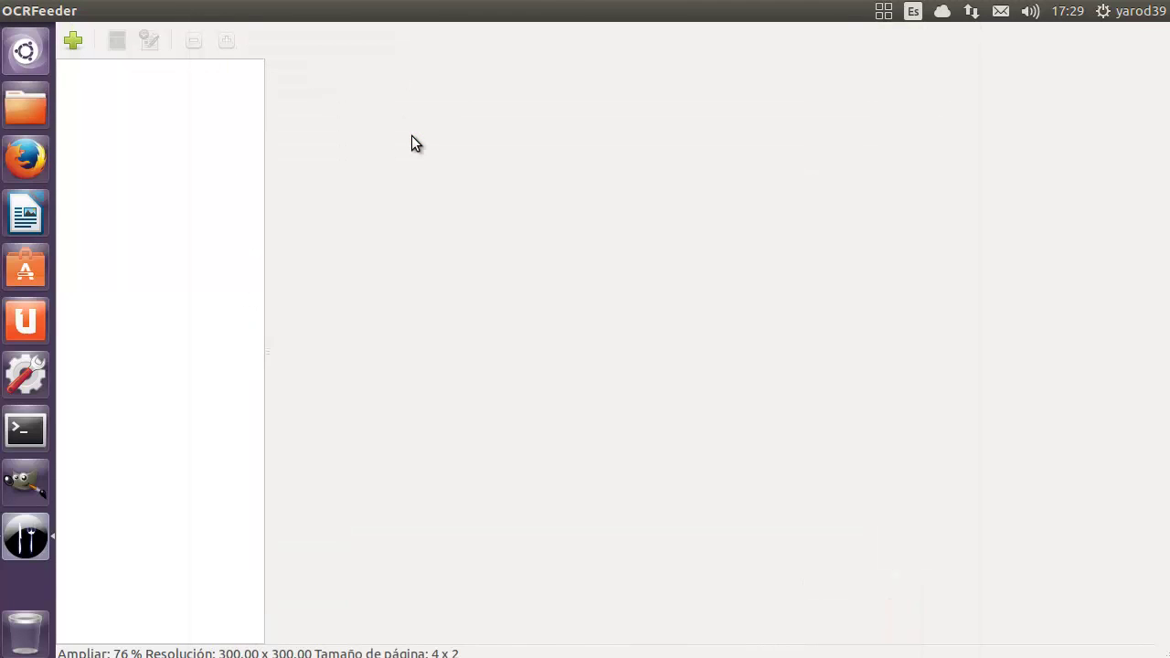